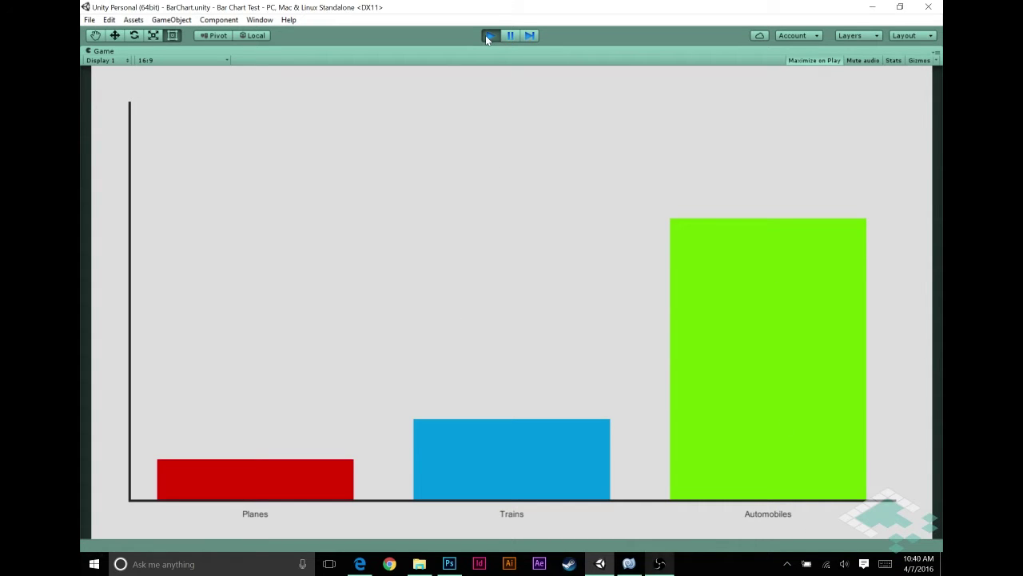
Exit Play mode on the Planes, Trains, Automobiles bar chart demo.
{"action": "left_click", "coordinate": [487, 35]}
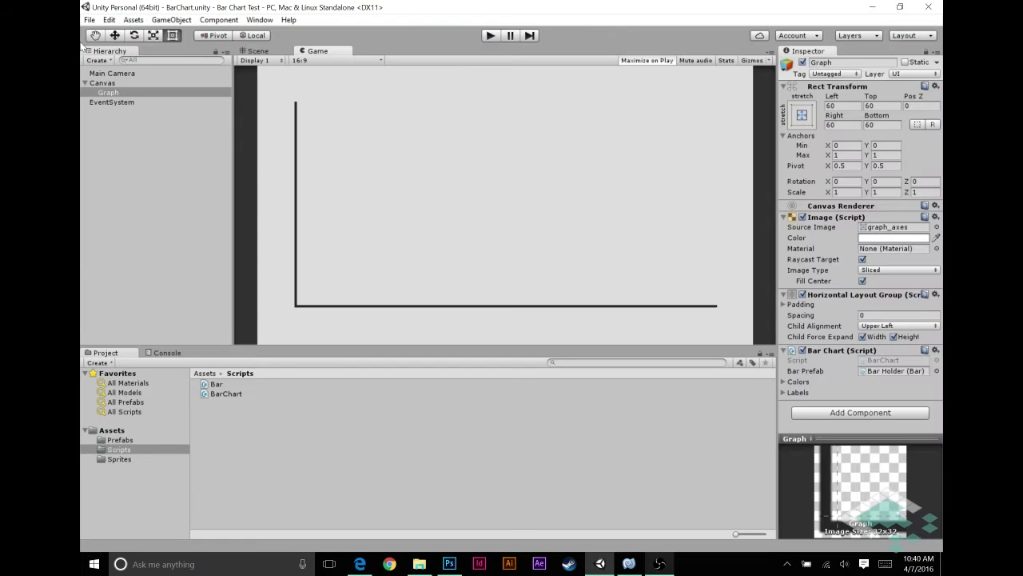
Create a new 2D Unity project named 'Bar Chart Tutorial'.
{"action": "left_click", "coordinate": [90, 20]}
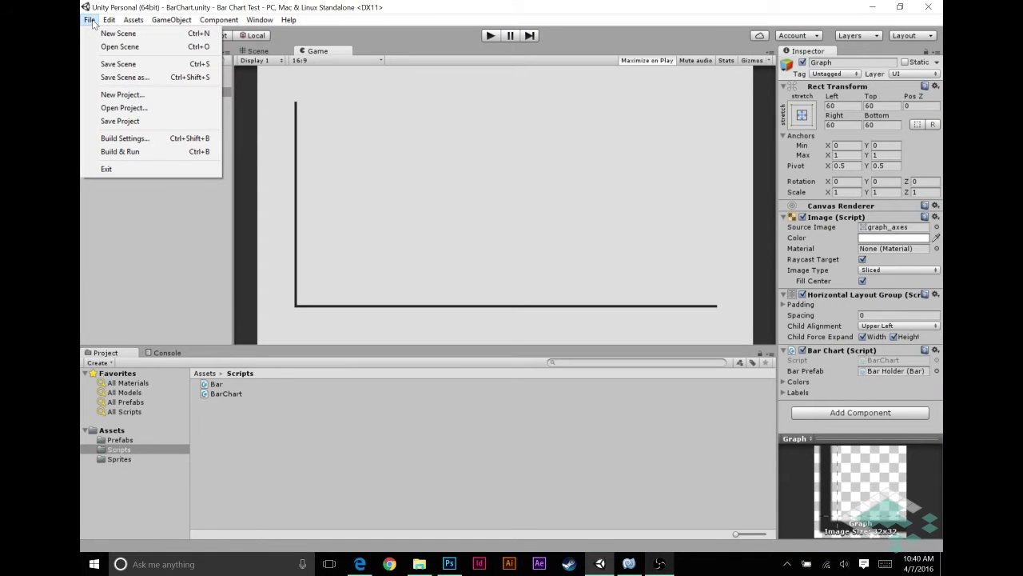
{"action": "left_click", "coordinate": [120, 95]}
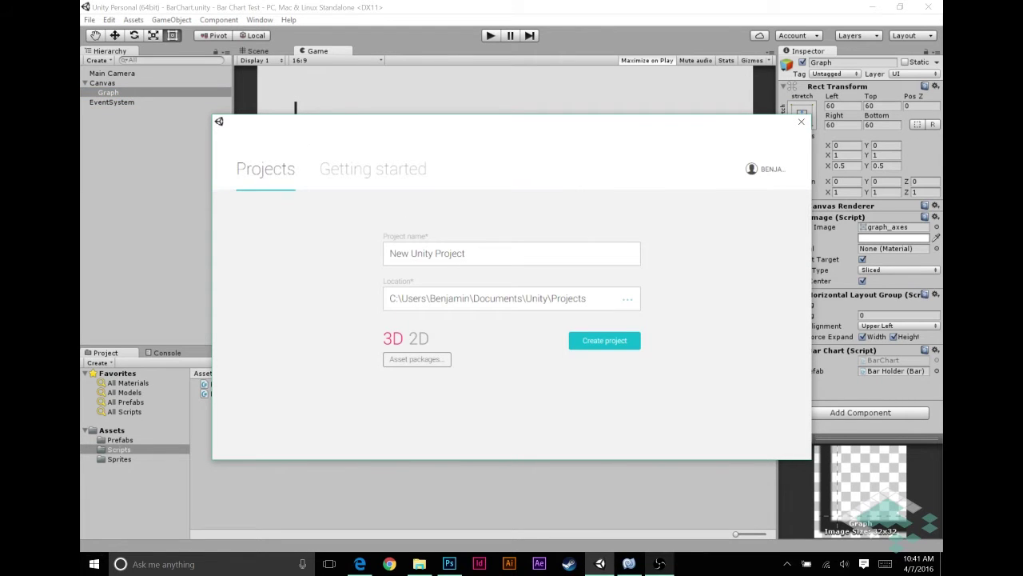
{"action": "type", "text": "Bar"}
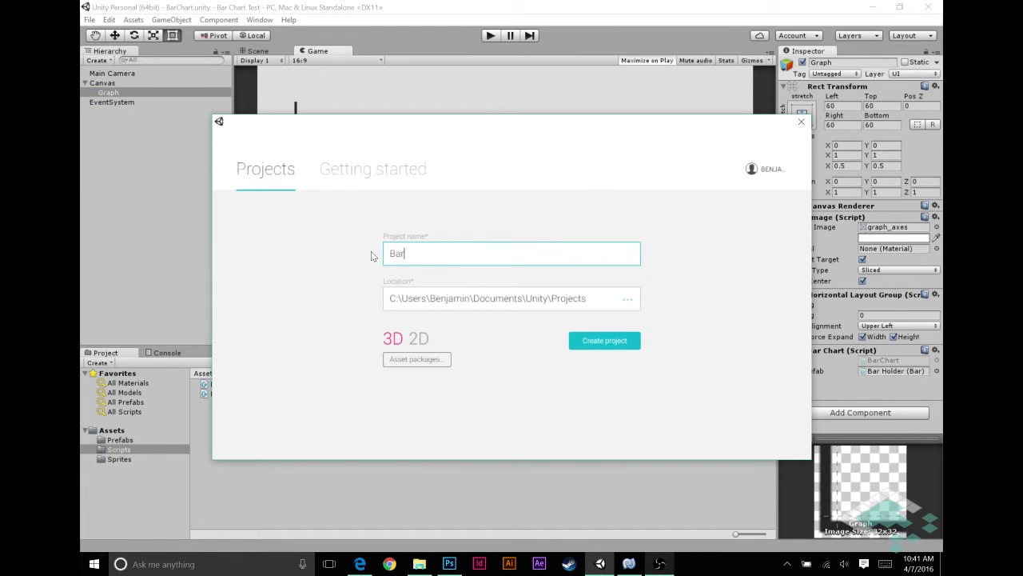
{"action": "type", "text": " Chart Example"}
{"action": "key", "text": "BackSpace"}
{"action": "key", "text": "BackSpace"}
{"action": "key", "text": "BackSpace"}
{"action": "key", "text": "BackSpace"}
{"action": "key", "text": "BackSpace"}
{"action": "key", "text": "BackSpace"}
{"action": "key", "text": "BackSpace"}
{"action": "type", "text": "Tutorial"}
{"action": "left_click", "coordinate": [419, 339]}
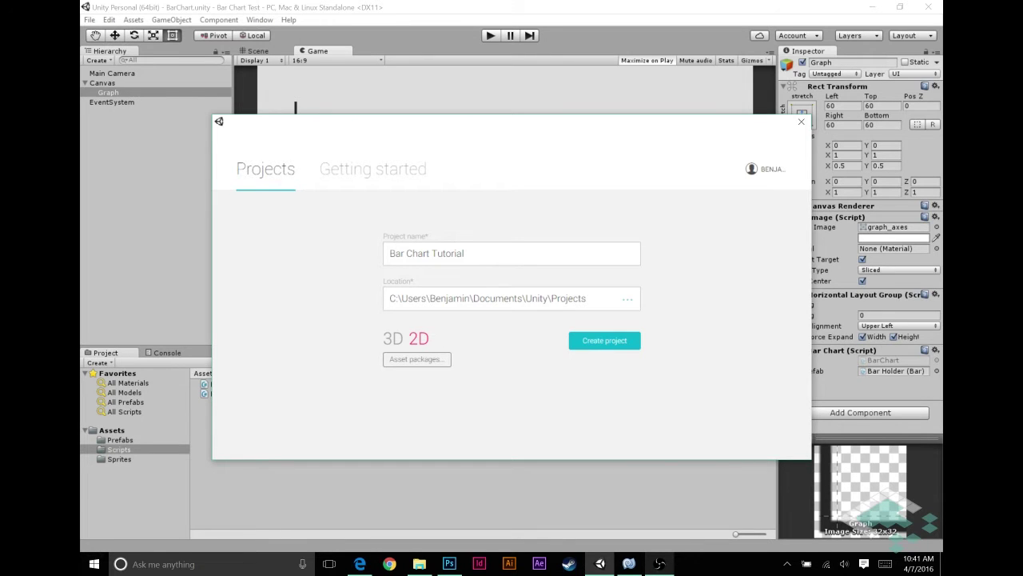
{"action": "left_click", "coordinate": [600, 344]}
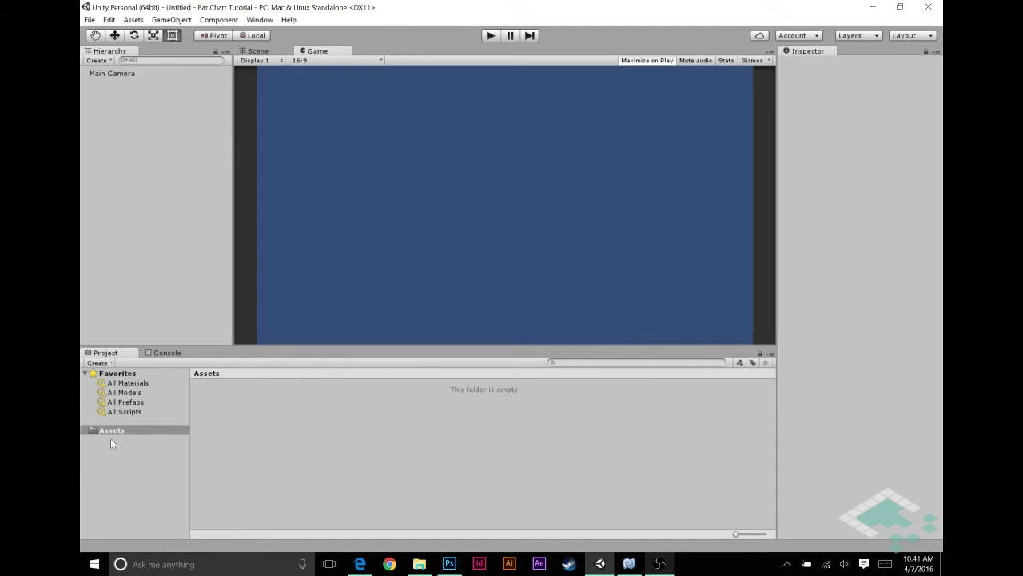
{"action": "right_click", "coordinate": [231, 411]}
Create a folder named Scripts in Assets.
{"action": "mouse_move", "coordinate": [275, 193]}
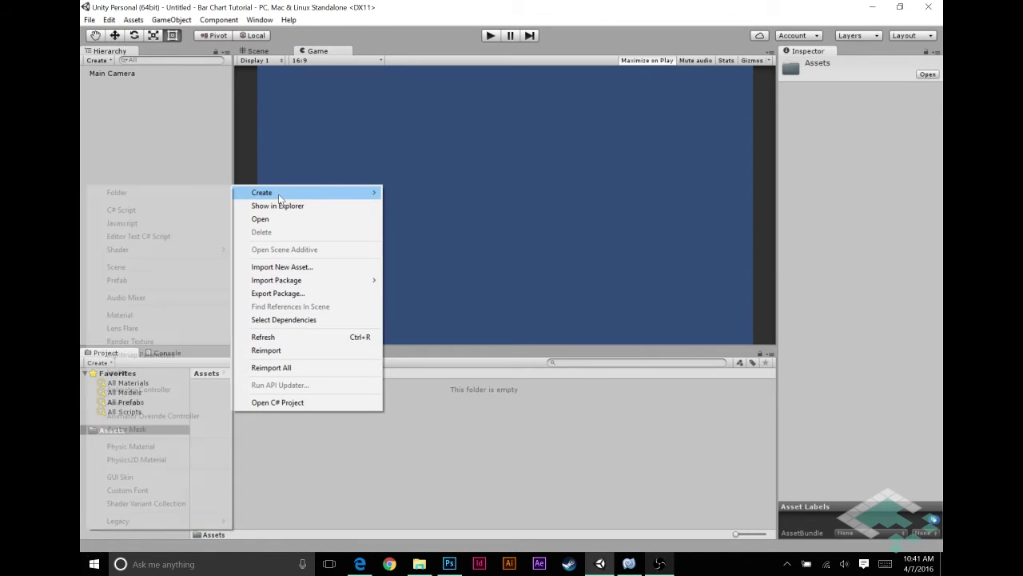
{"action": "left_click", "coordinate": [200, 197]}
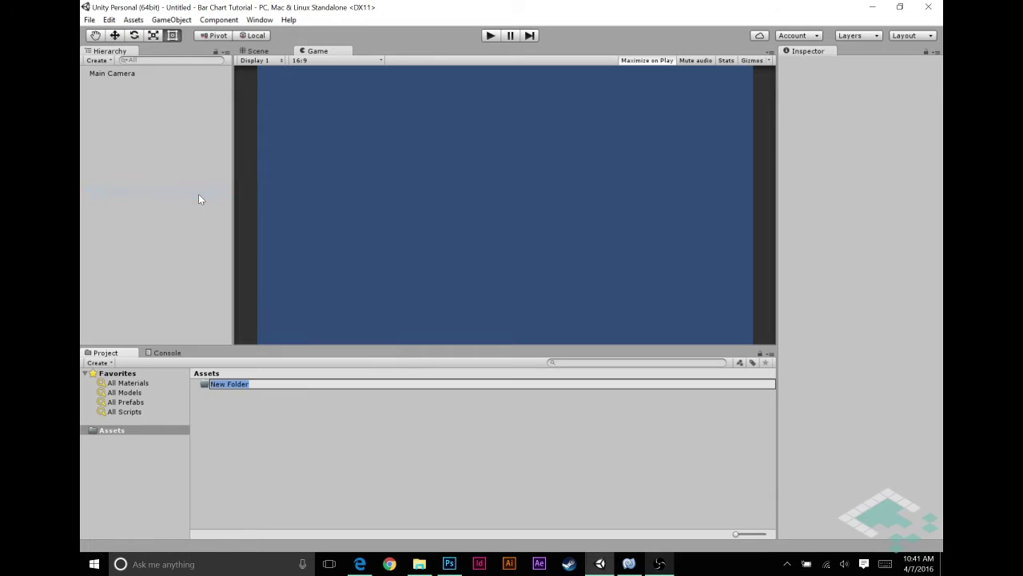
{"action": "type", "text": "Scripts"}
{"action": "key", "text": "Return"}
Add a second folder named Sprites and open it.
{"action": "right_click", "coordinate": [226, 411]}
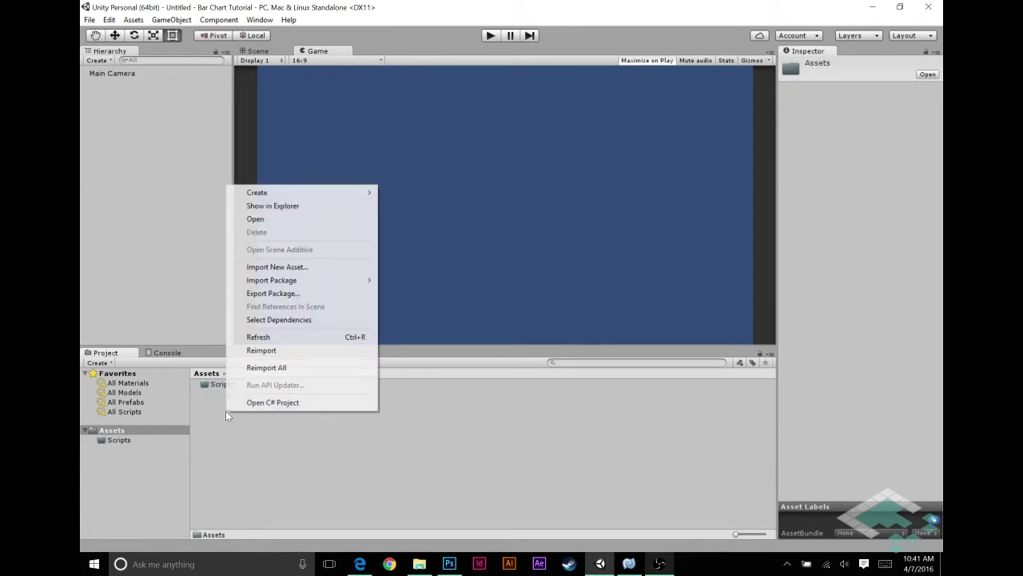
{"action": "mouse_move", "coordinate": [264, 198]}
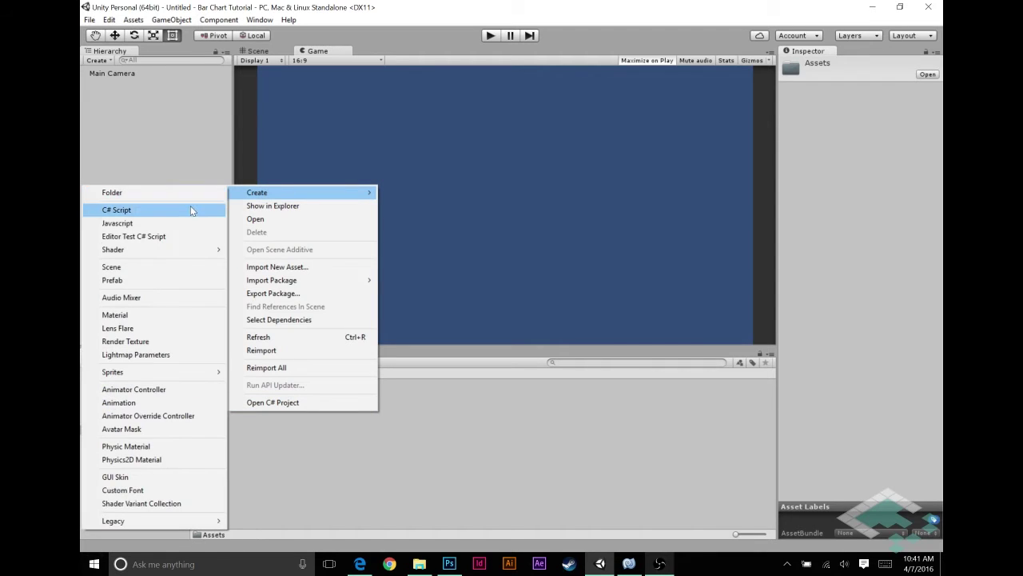
{"action": "left_click", "coordinate": [190, 194]}
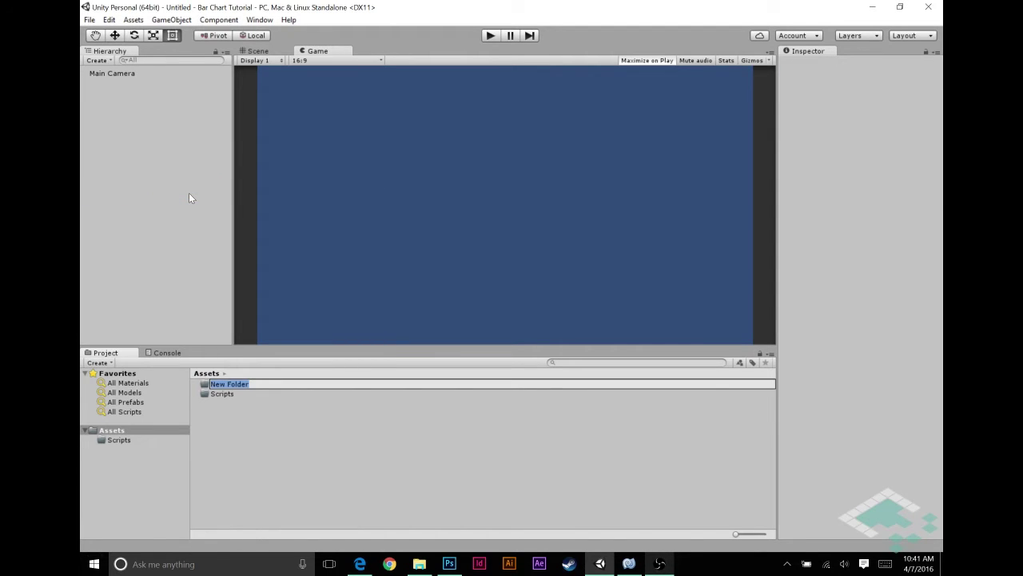
{"action": "type", "text": "Sprites"}
{"action": "key", "text": "Return"}
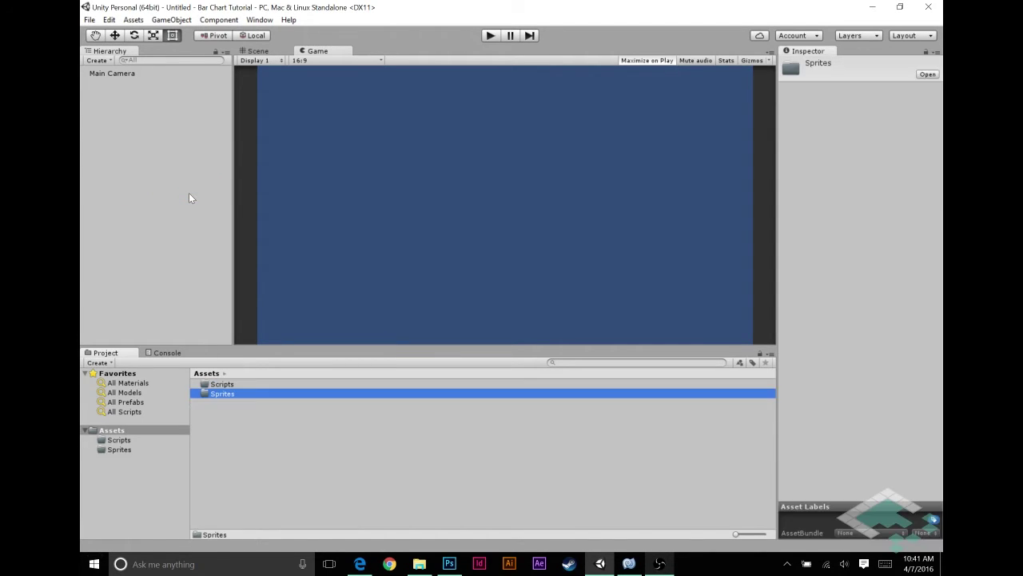
{"action": "double_click", "coordinate": [212, 393]}
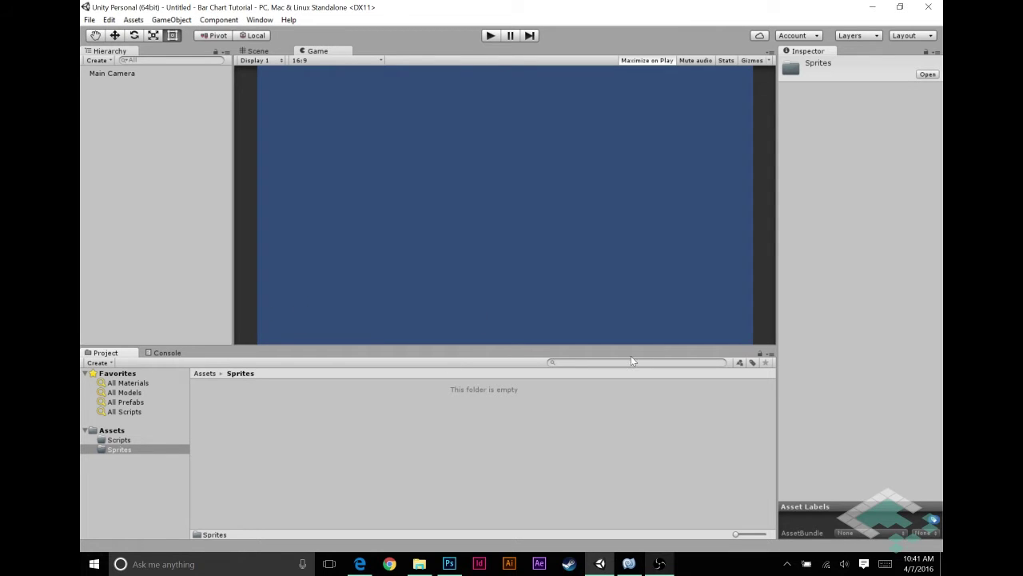
Import graph_axes from Documents/Board To Bits/Tutorials/bar_chart into Sprites.
{"action": "right_click", "coordinate": [249, 410]}
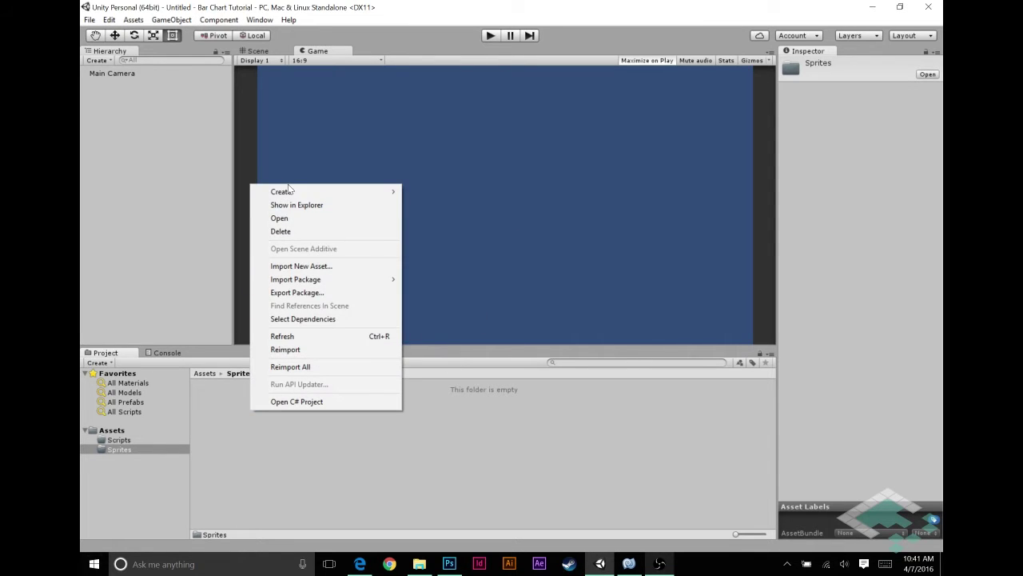
{"action": "mouse_move", "coordinate": [289, 193]}
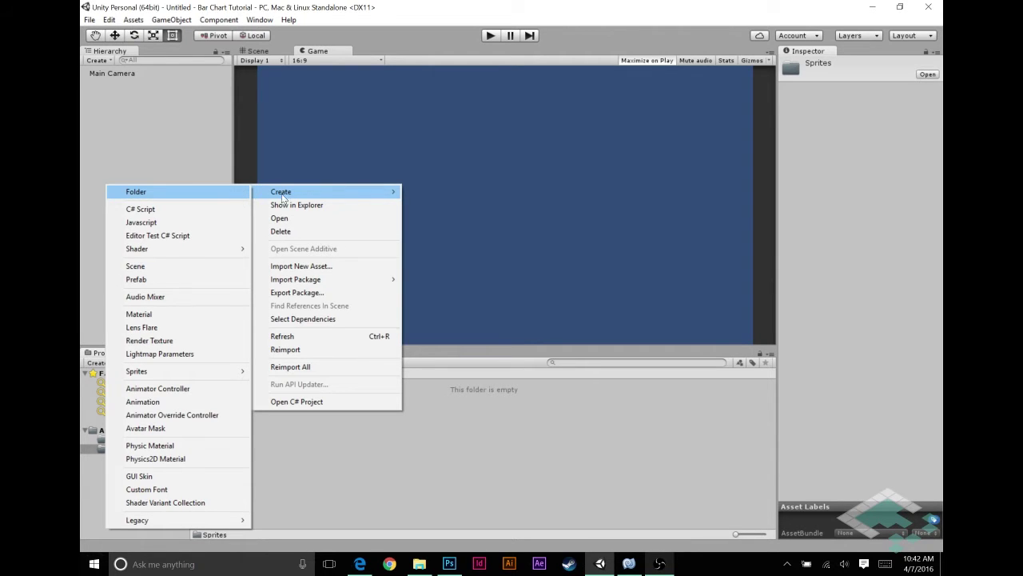
{"action": "left_click", "coordinate": [288, 266]}
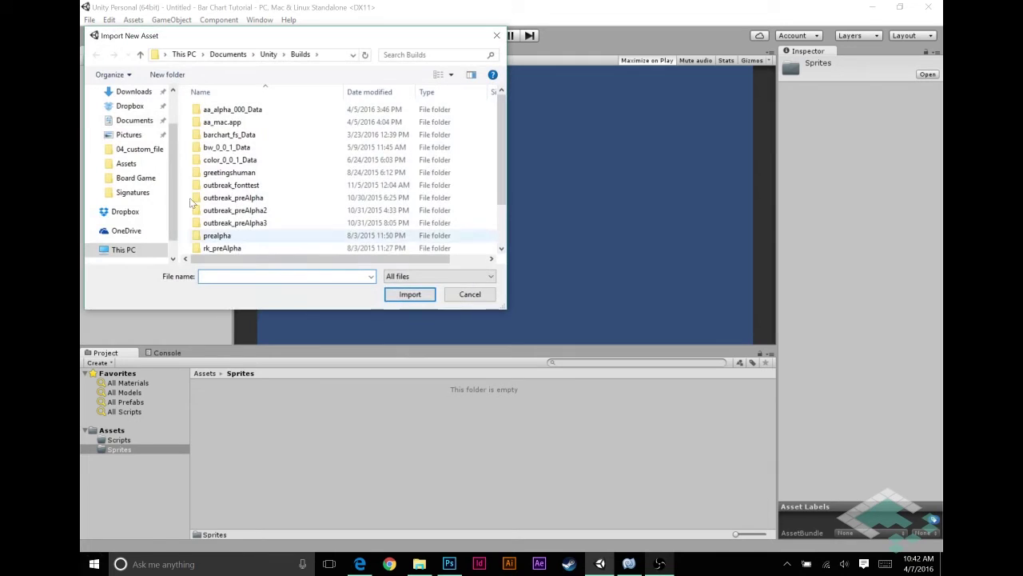
{"action": "left_click", "coordinate": [228, 54]}
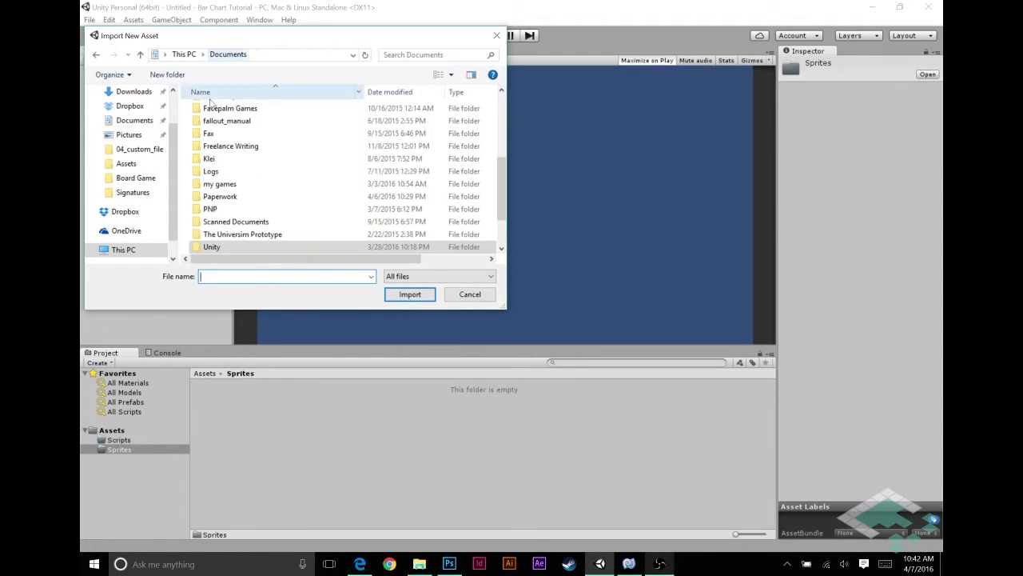
{"action": "scroll", "coordinate": [237, 172], "scroll_direction": "up", "scroll_amount": 10}
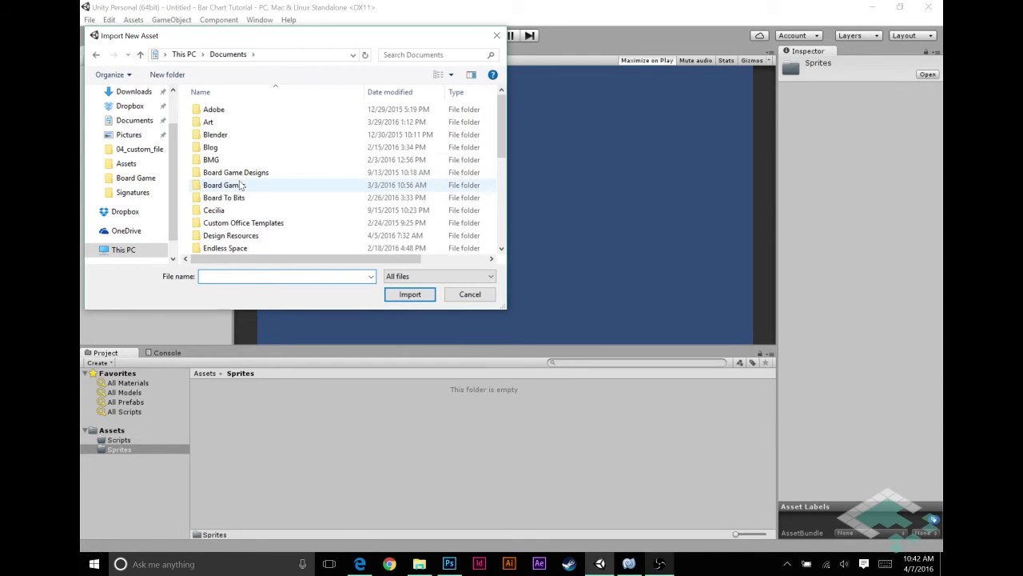
{"action": "double_click", "coordinate": [225, 197]}
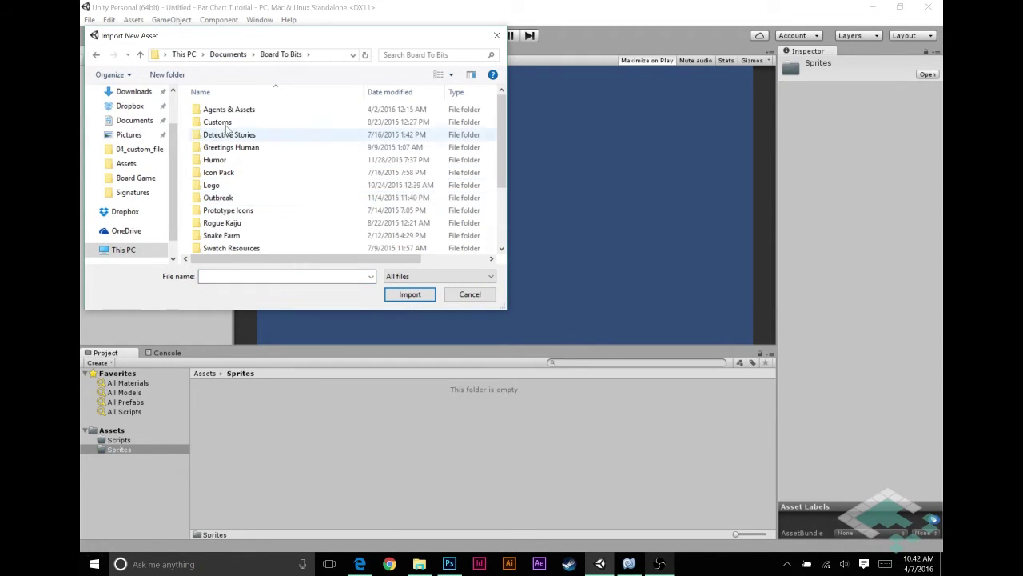
{"action": "scroll", "coordinate": [229, 169], "scroll_direction": "down", "scroll_amount": 3}
{"action": "double_click", "coordinate": [217, 184]}
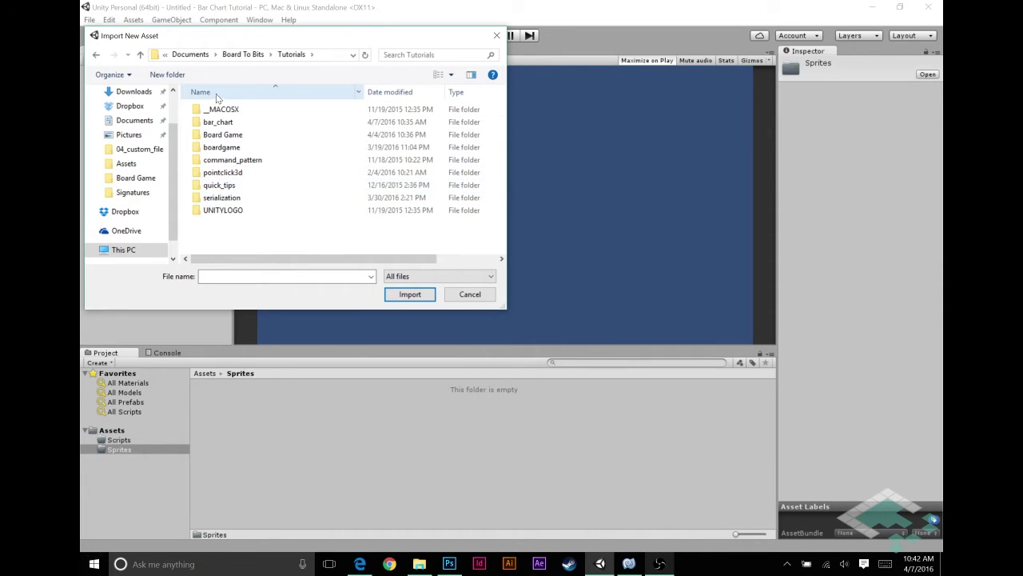
{"action": "left_click", "coordinate": [212, 124]}
{"action": "double_click", "coordinate": [211, 124]}
{"action": "left_click", "coordinate": [347, 124]}
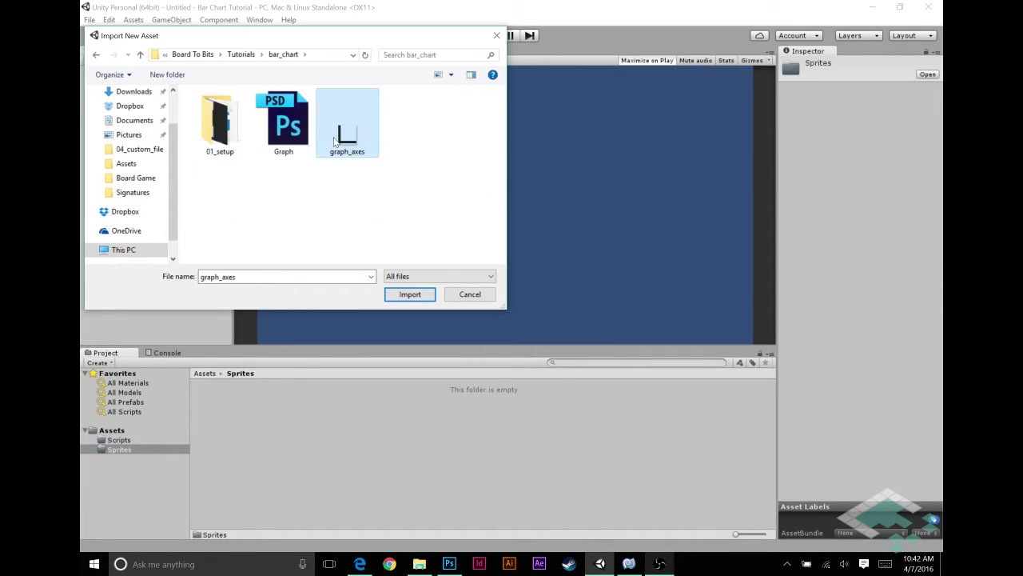
{"action": "left_click", "coordinate": [410, 294]}
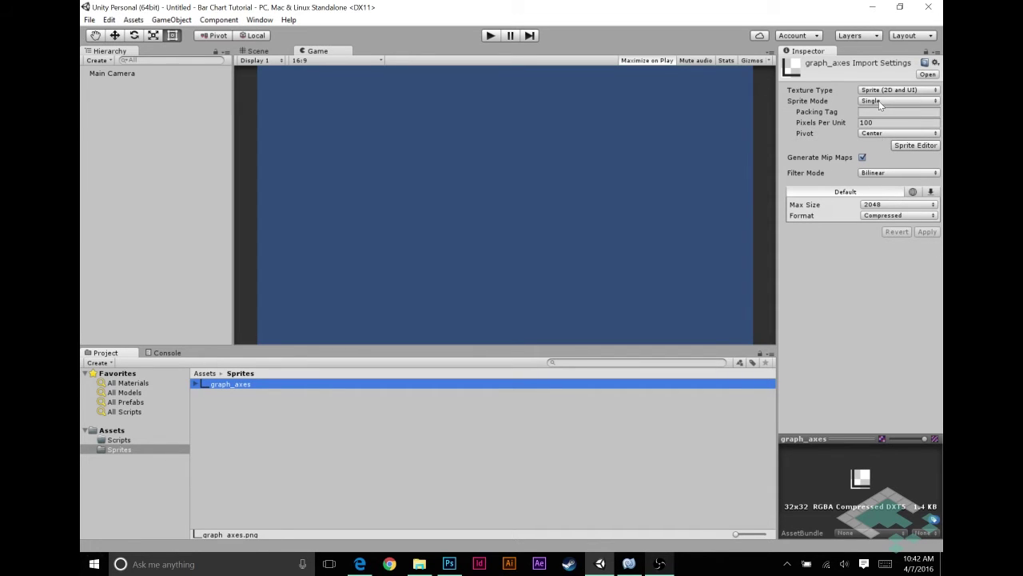
Apply 7-pixel left and bottom borders to the graph_axes sprite in the Sprite Editor.
{"action": "left_click", "coordinate": [914, 145]}
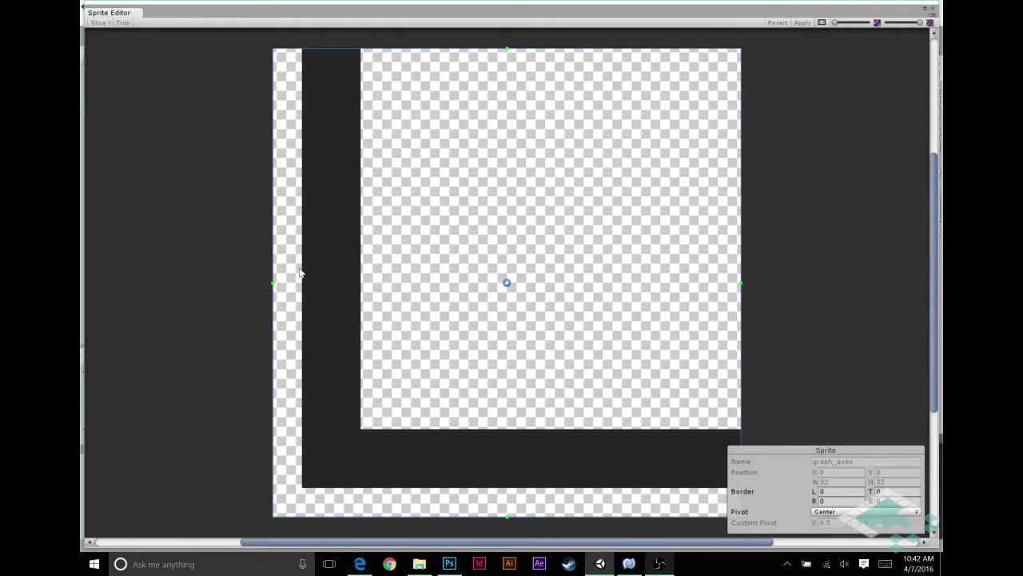
{"action": "left_click_drag", "start_coordinate": [272, 283], "coordinate": [373, 295]}
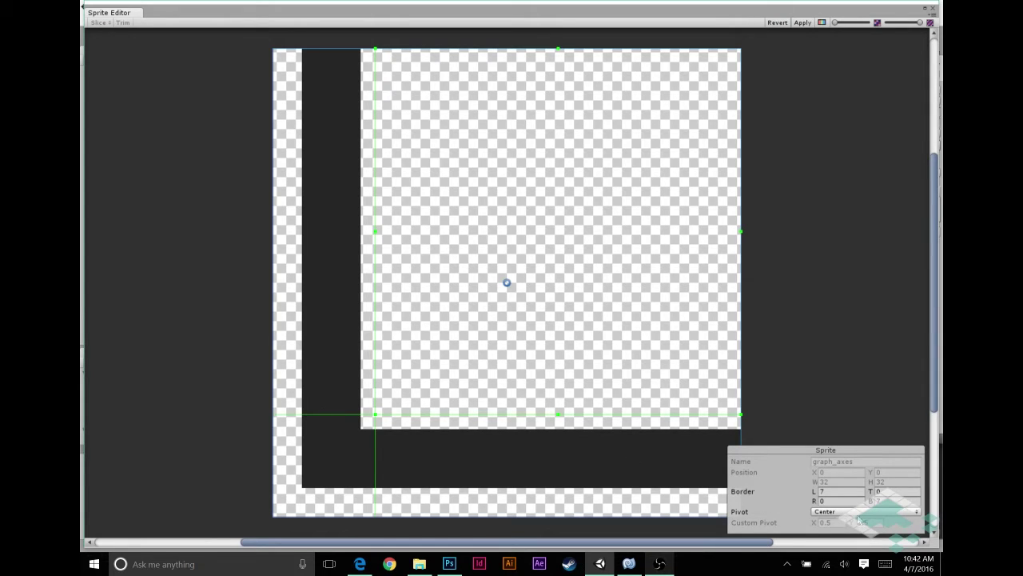
{"action": "left_click", "coordinate": [802, 23]}
{"action": "left_click", "coordinate": [937, 8]}
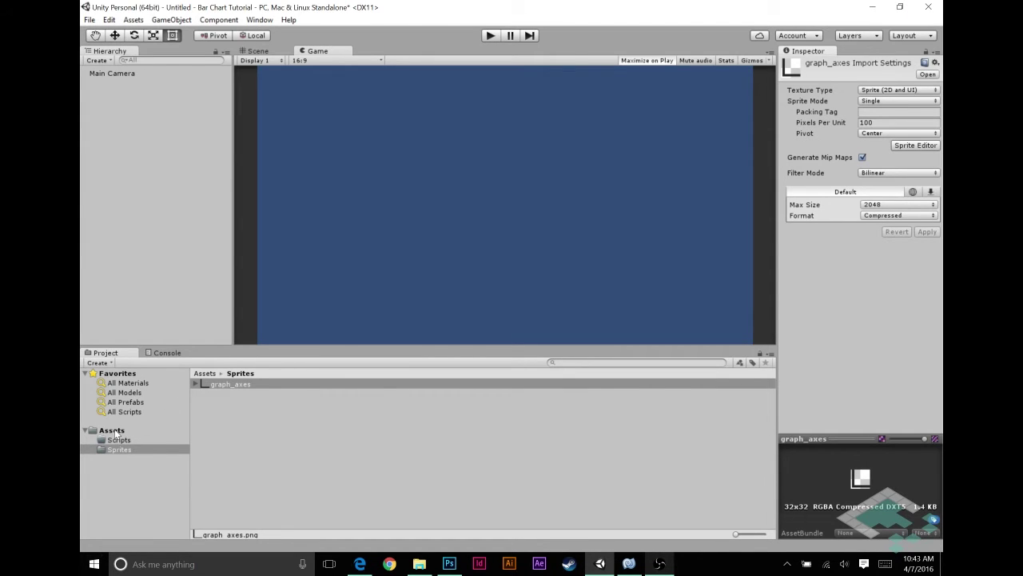
Add a UI Panel, creating a Canvas and EventSystem, and inspect the Canvas and Panel.
{"action": "left_click", "coordinate": [159, 22]}
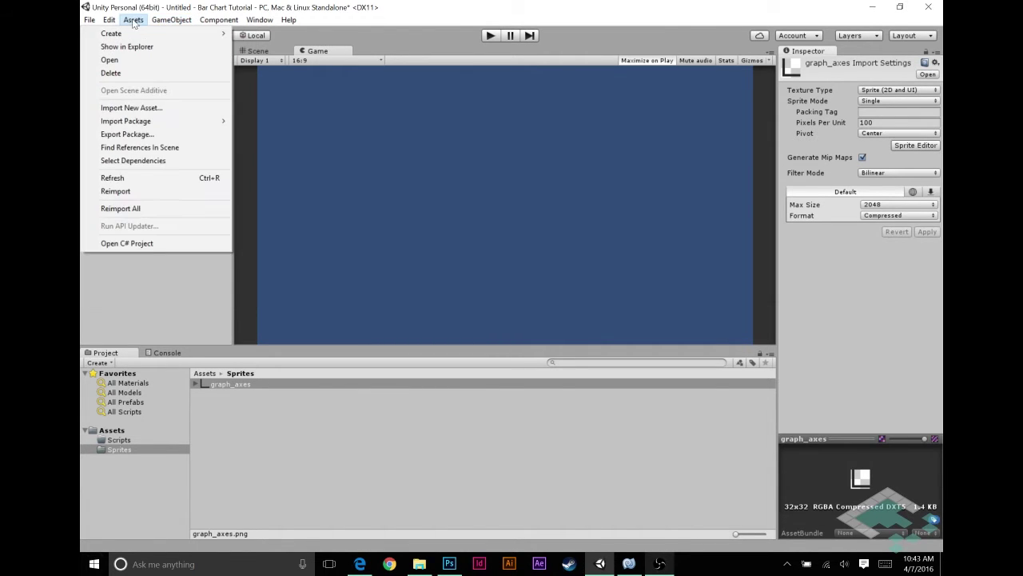
{"action": "mouse_move", "coordinate": [153, 111]}
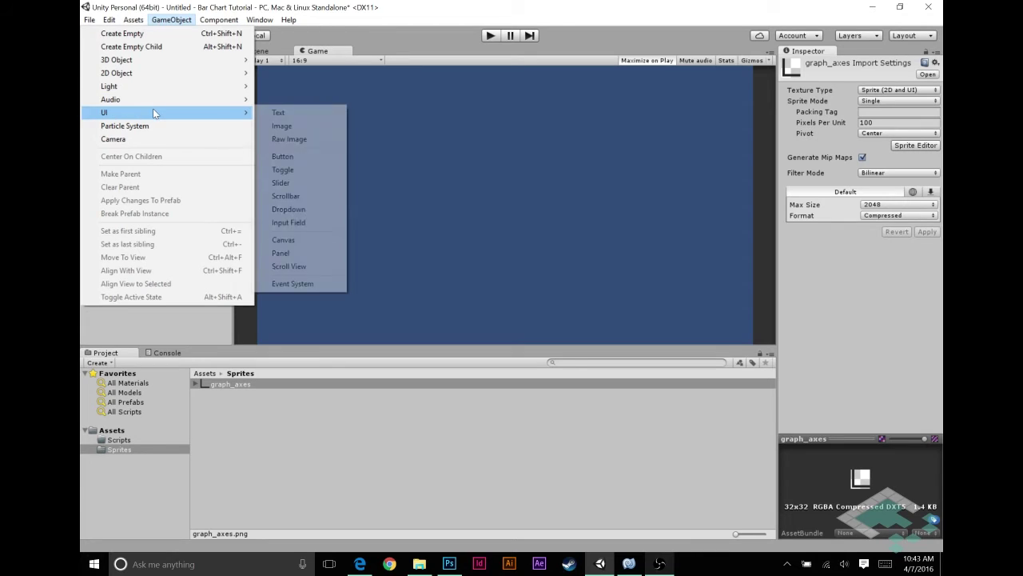
{"action": "left_click", "coordinate": [281, 253]}
{"action": "left_click", "coordinate": [104, 82]}
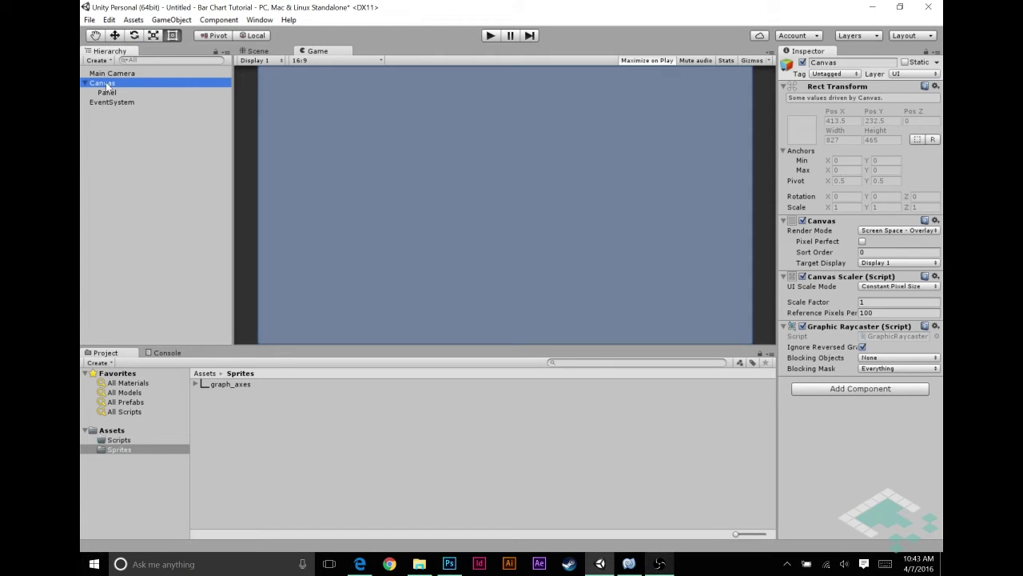
{"action": "left_click", "coordinate": [106, 92]}
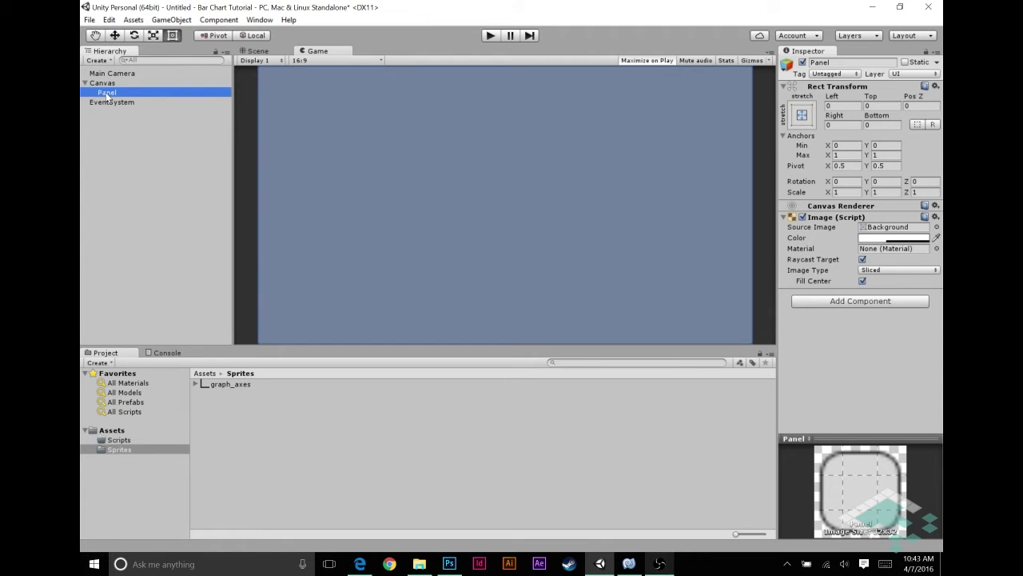
Rename the Panel to 'Bar Chart'.
{"action": "left_click", "coordinate": [105, 92]}
{"action": "type", "text": "Bar"}
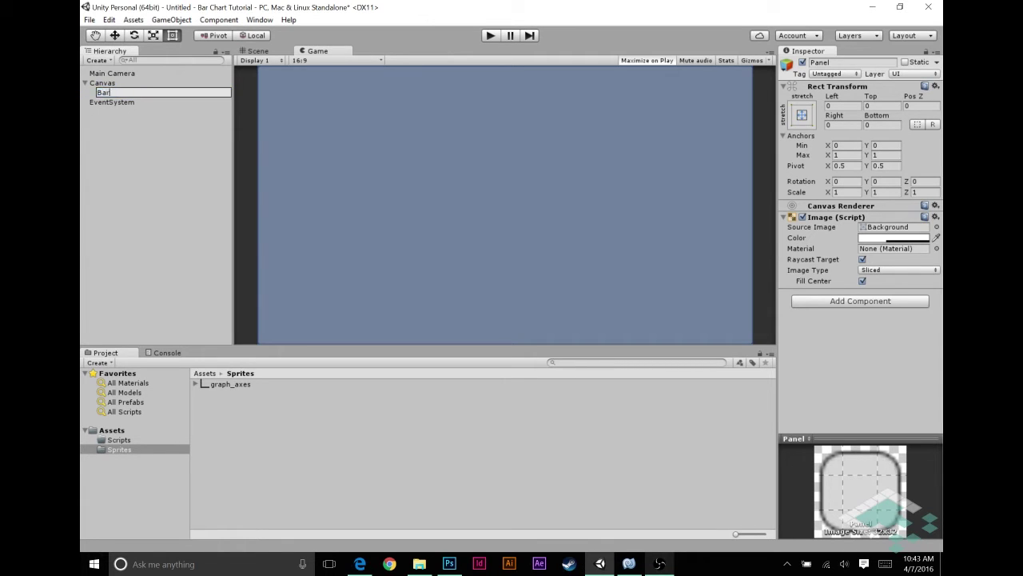
{"action": "type", "text": " Chart"}
{"action": "key", "text": "Return"}
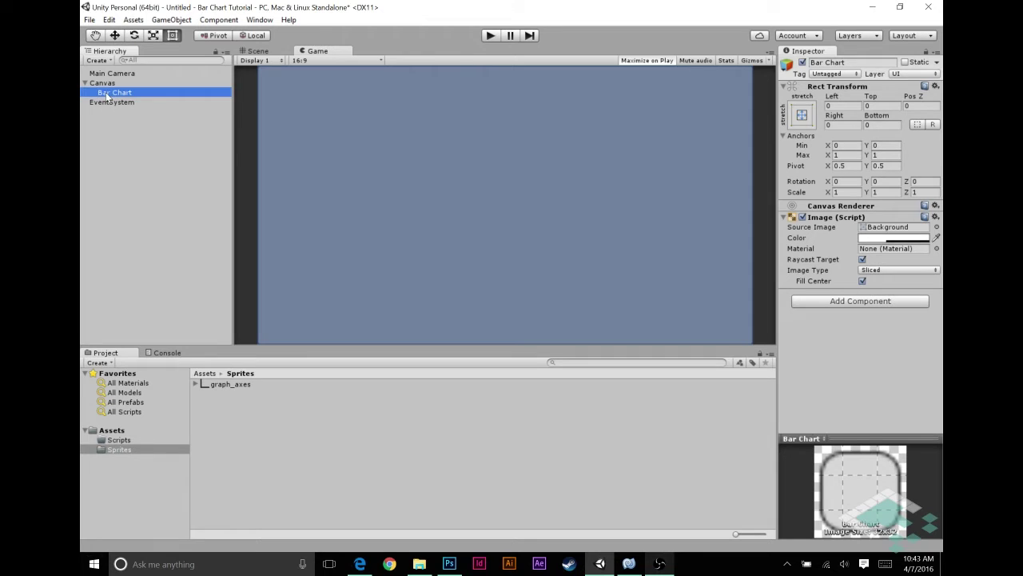
Set the Bar Chart's Left, Top, Right and Bottom insets to 60.
{"action": "left_click", "coordinate": [831, 106]}
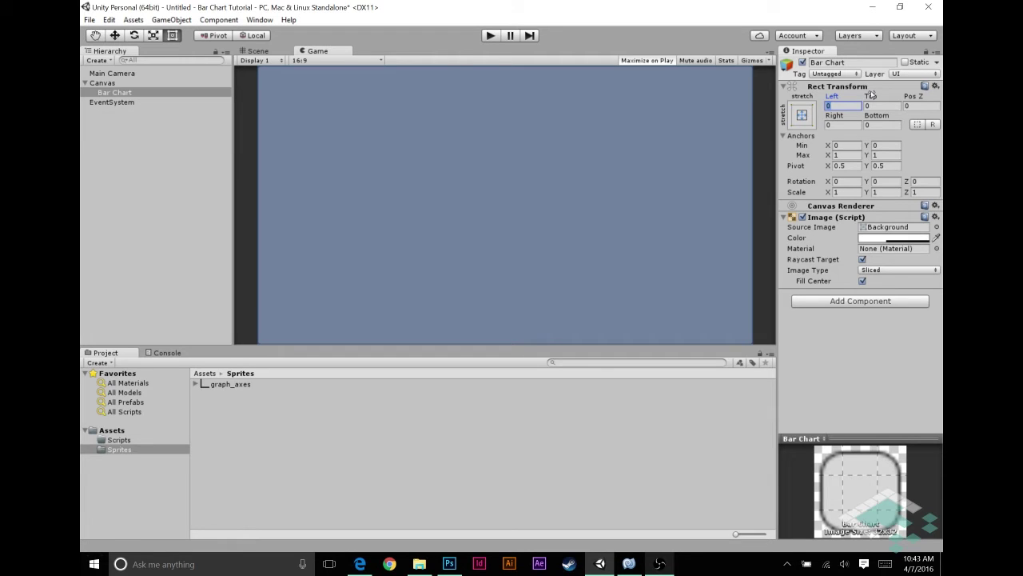
{"action": "type", "text": "60"}
{"action": "key", "text": "Tab"}
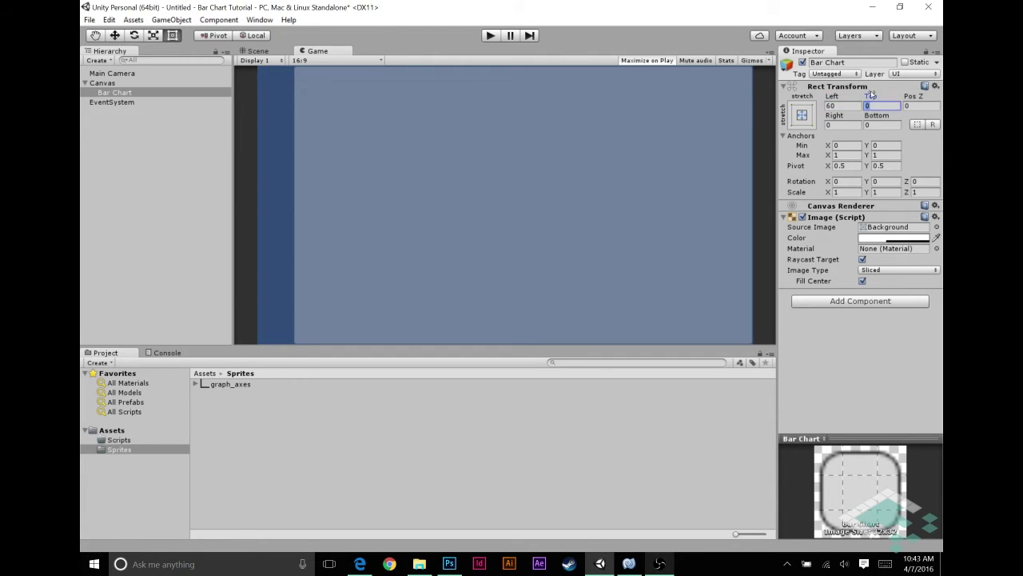
{"action": "type", "text": "60"}
{"action": "key", "text": "Tab"}
{"action": "key", "text": "Tab"}
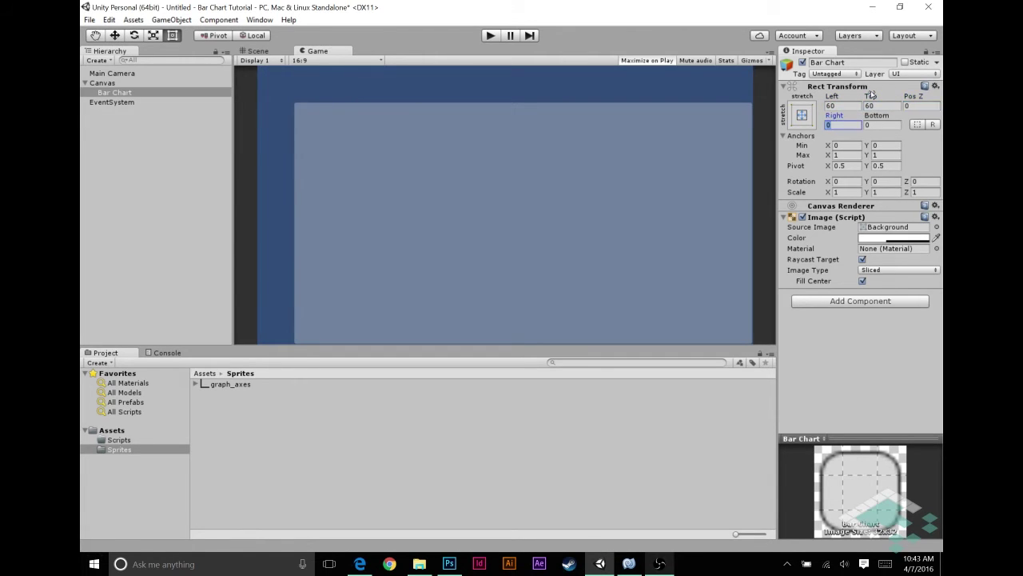
{"action": "type", "text": "60"}
{"action": "key", "text": "Tab"}
{"action": "type", "text": "60"}
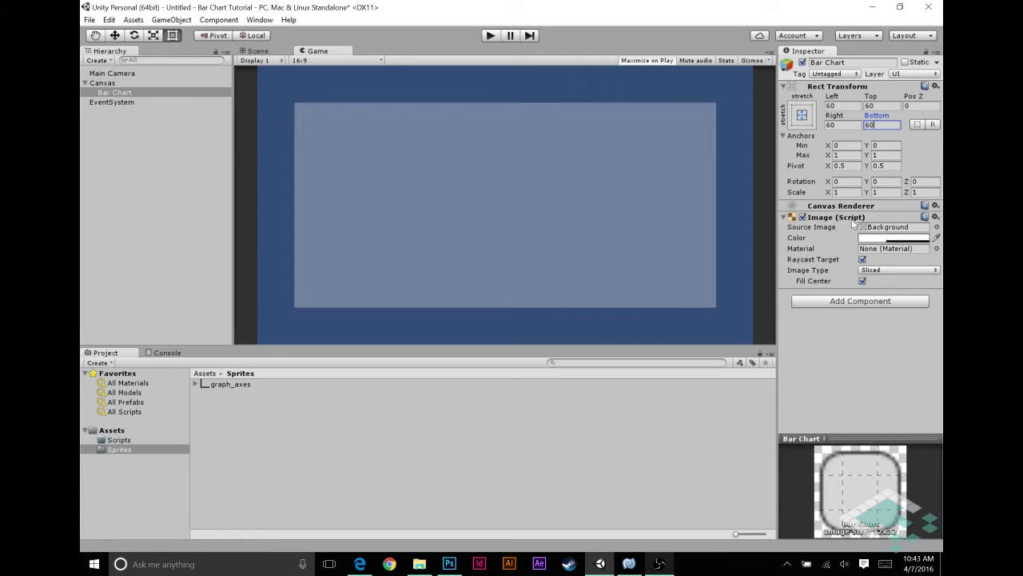
{"action": "left_click", "coordinate": [196, 384]}
Use graph_axes as the Bar Chart's Source Image with Color alpha 255.
{"action": "left_click_drag", "start_coordinate": [228, 393], "coordinate": [879, 227]}
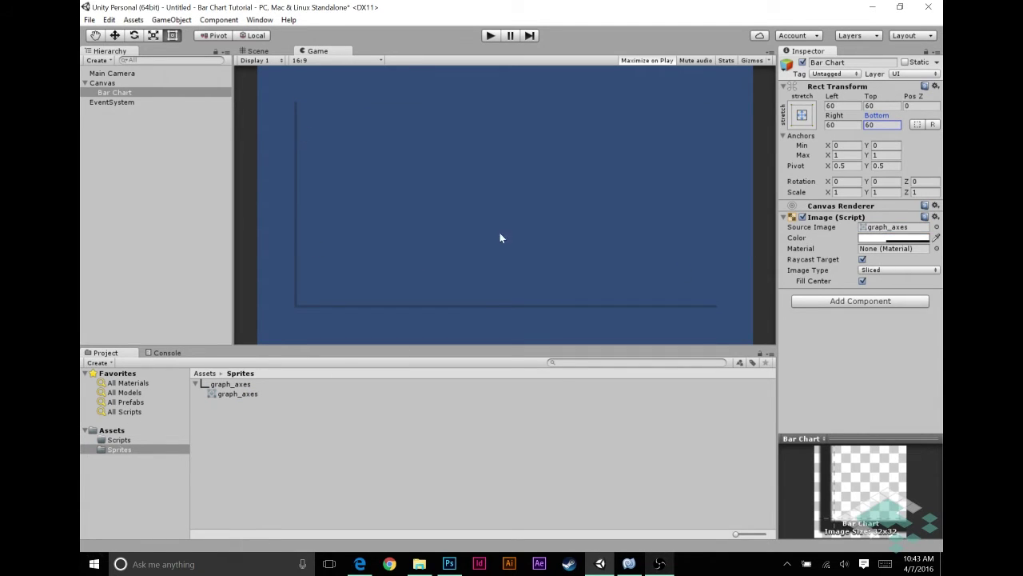
{"action": "left_click", "coordinate": [894, 237]}
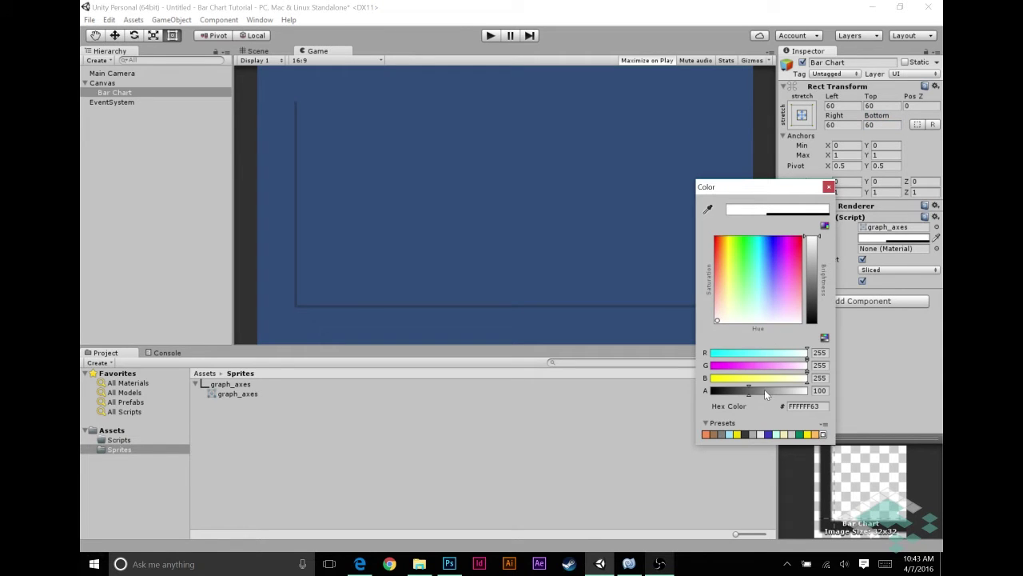
{"action": "left_click_drag", "start_coordinate": [764, 390], "coordinate": [807, 390]}
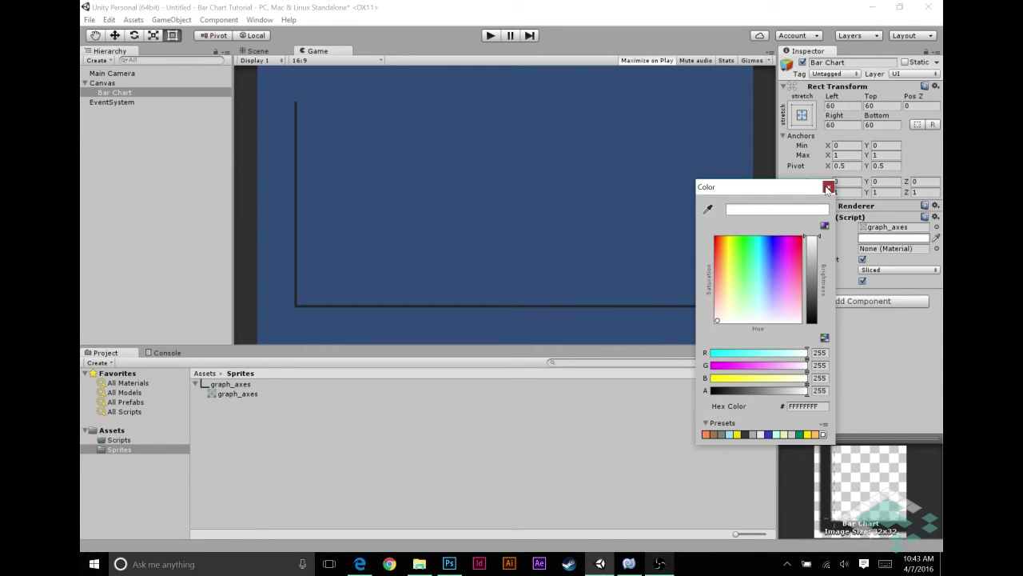
{"action": "left_click", "coordinate": [828, 187]}
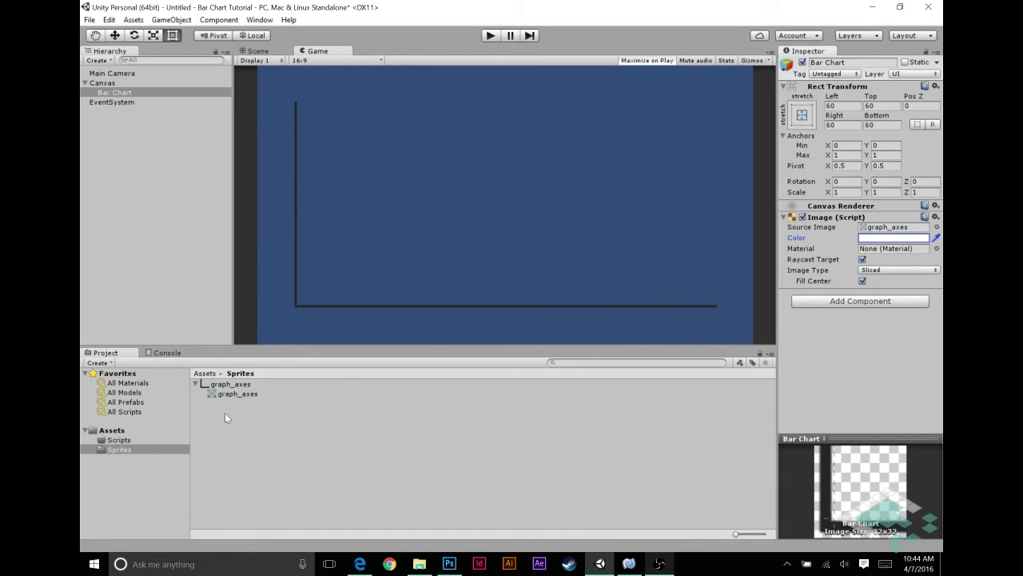
Try the Simple image type, then set it back to Sliced.
{"action": "left_click", "coordinate": [880, 271]}
{"action": "left_click", "coordinate": [880, 280]}
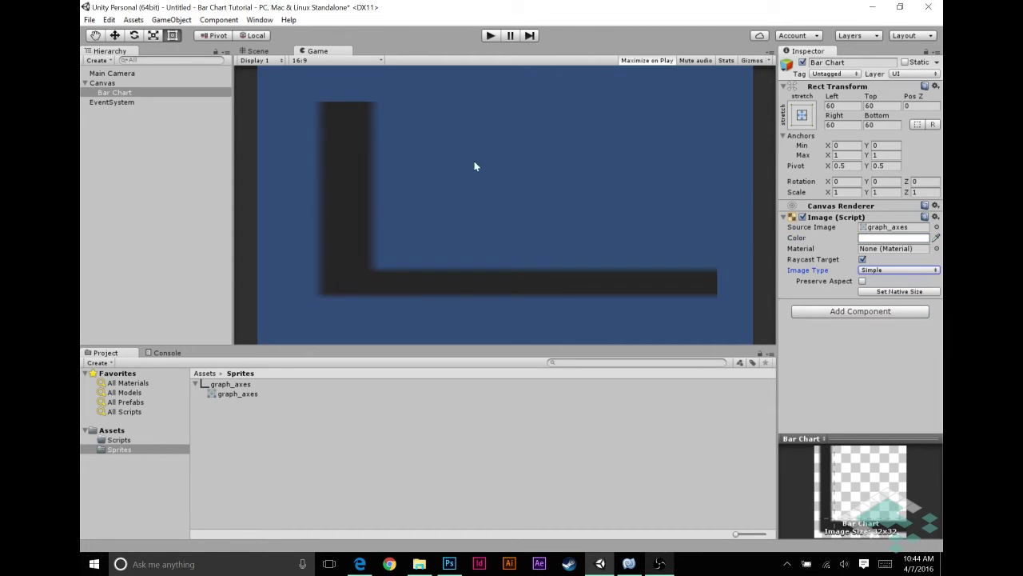
{"action": "left_click", "coordinate": [897, 272]}
{"action": "left_click", "coordinate": [894, 297]}
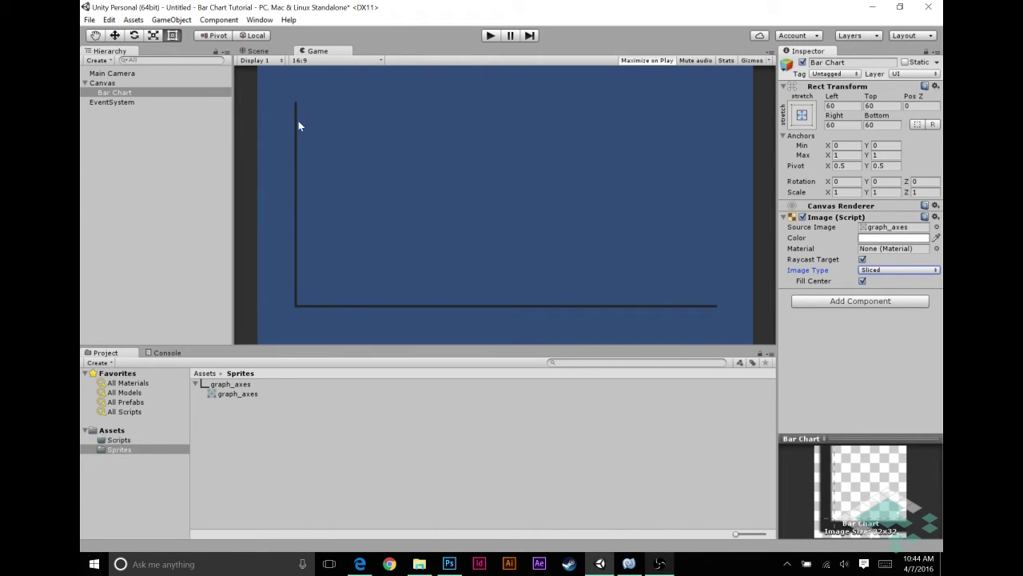
Set the Main Camera background colour to light grey, RGB 202, 202, 202.
{"action": "left_click", "coordinate": [103, 73]}
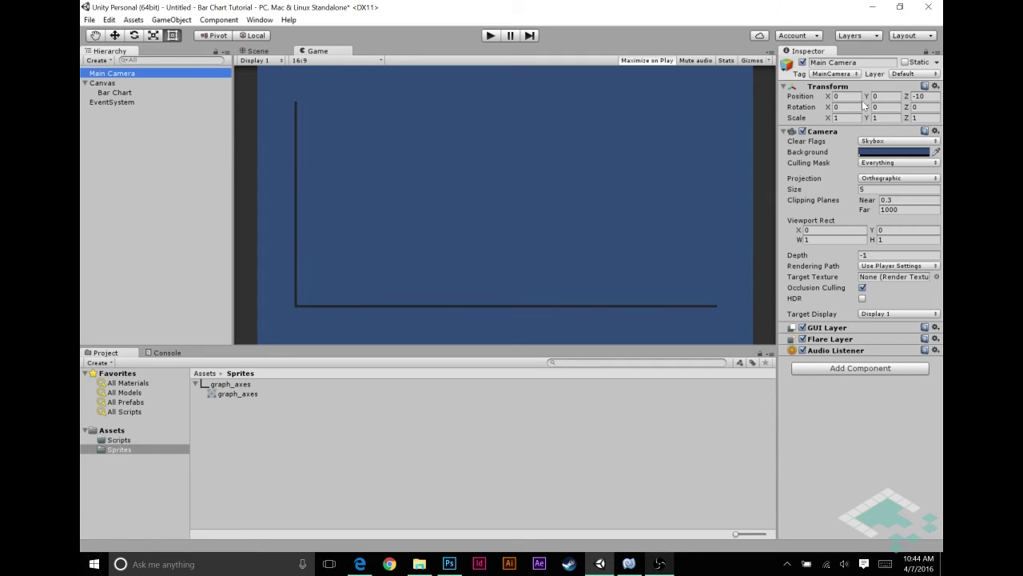
{"action": "left_click", "coordinate": [881, 152]}
{"action": "left_click_drag", "start_coordinate": [812, 281], "coordinate": [812, 254]}
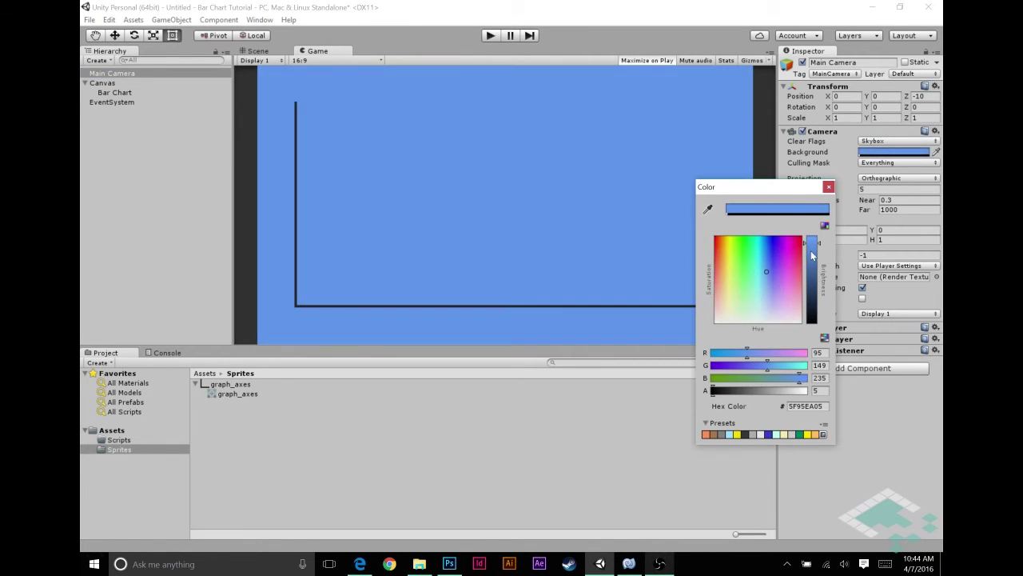
{"action": "left_click", "coordinate": [788, 353]}
{"action": "left_click", "coordinate": [787, 365]}
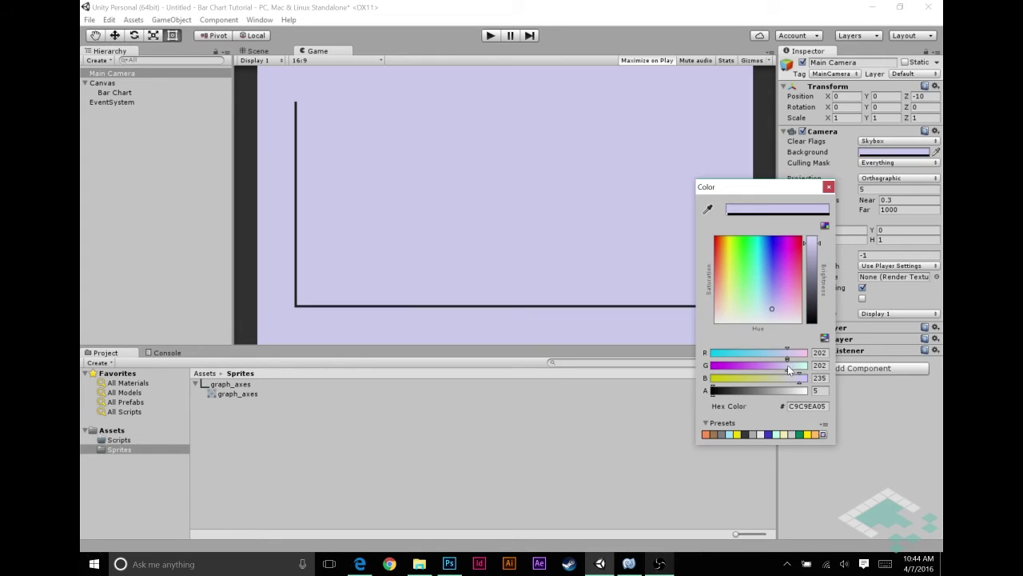
{"action": "left_click", "coordinate": [788, 377]}
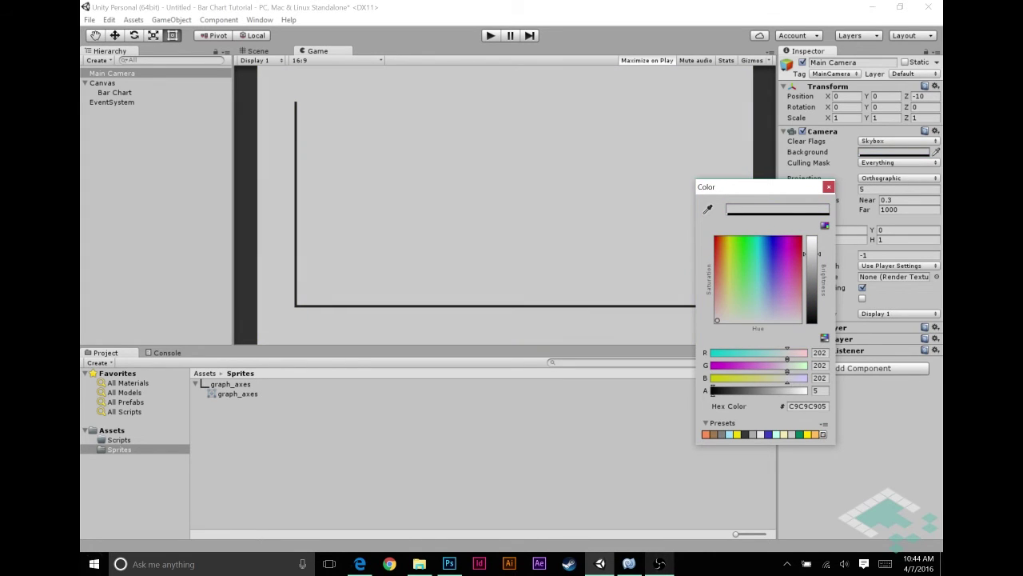
{"action": "left_click", "coordinate": [829, 186]}
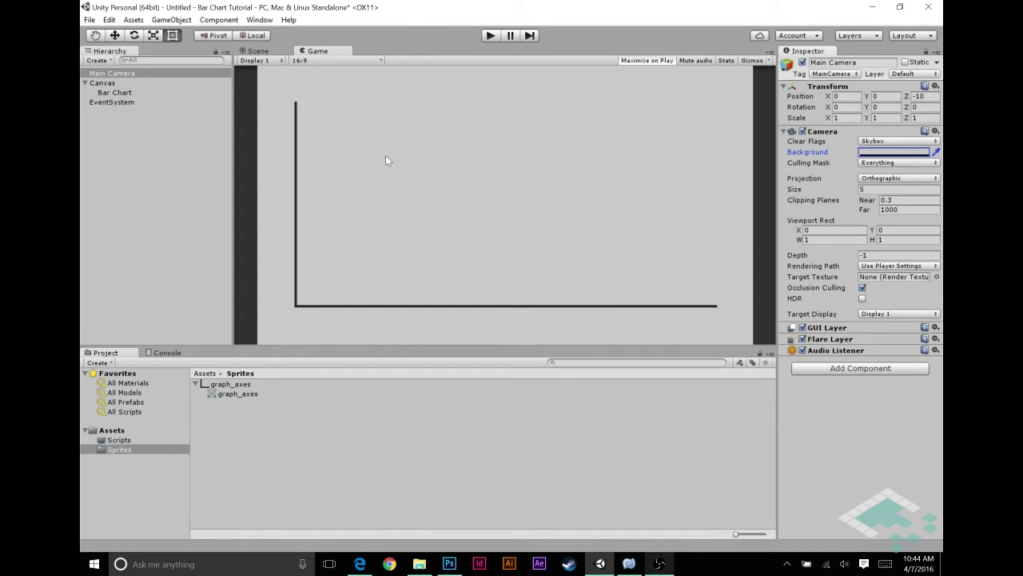
Save the scene as _scene and view the Assets folder contents.
{"action": "key", "text": "ctrl+s"}
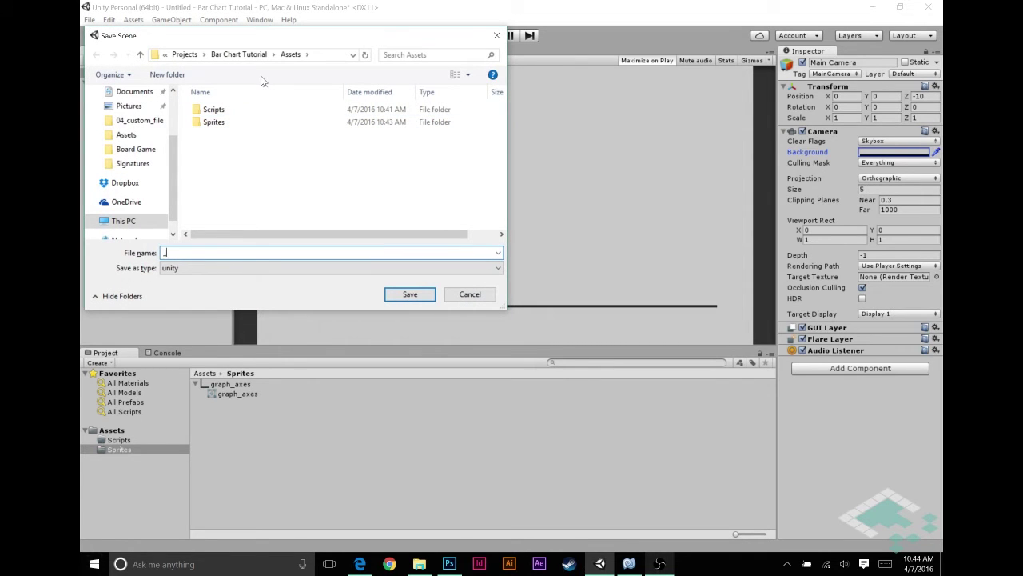
{"action": "type", "text": "_scene"}
{"action": "key", "text": "Return"}
{"action": "left_click", "coordinate": [112, 432]}
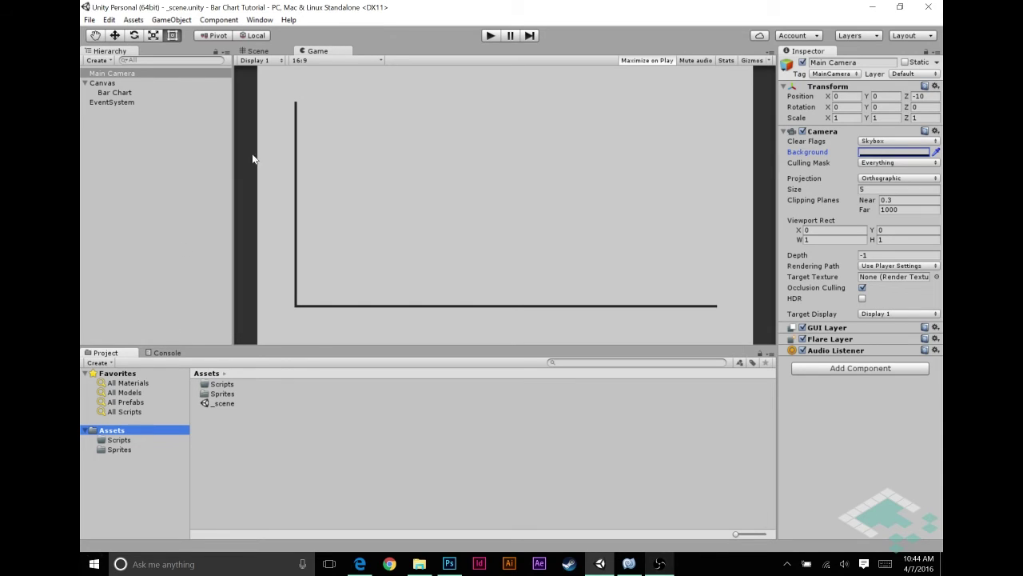
Add a Horizontal Layout Group (spacing 0, Upper Left alignment) to the Bar Chart object.
{"action": "left_click", "coordinate": [116, 92]}
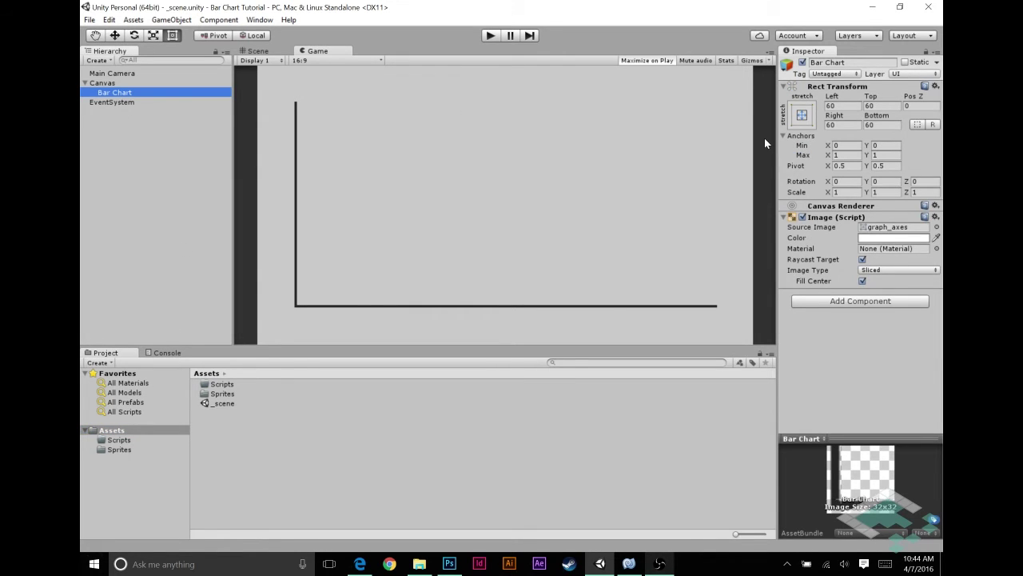
{"action": "left_click", "coordinate": [850, 300]}
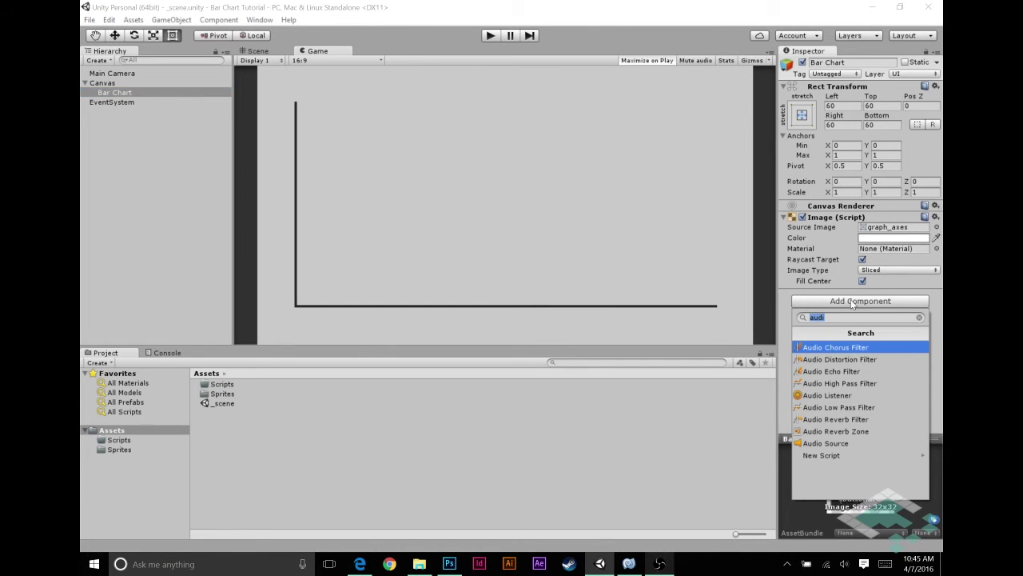
{"action": "type", "text": "horiz"}
{"action": "key", "text": "Return"}
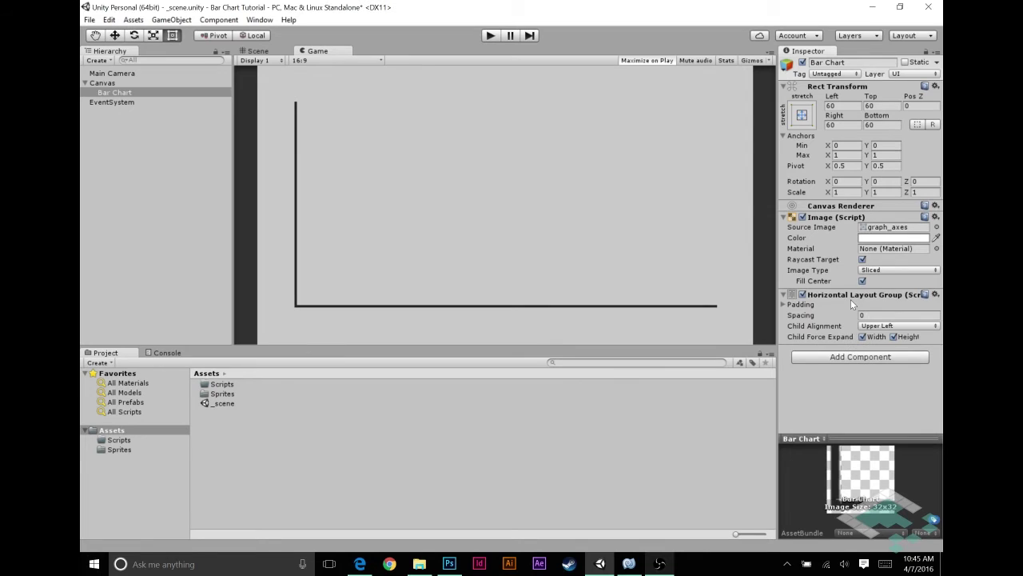
{"action": "left_click", "coordinate": [875, 357]}
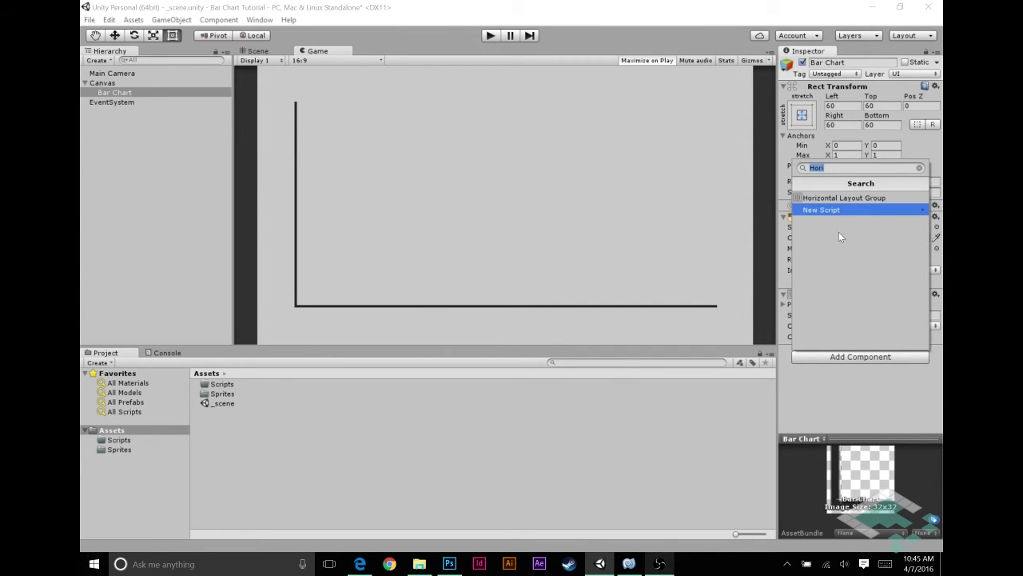
{"action": "key", "text": "BackSpace"}
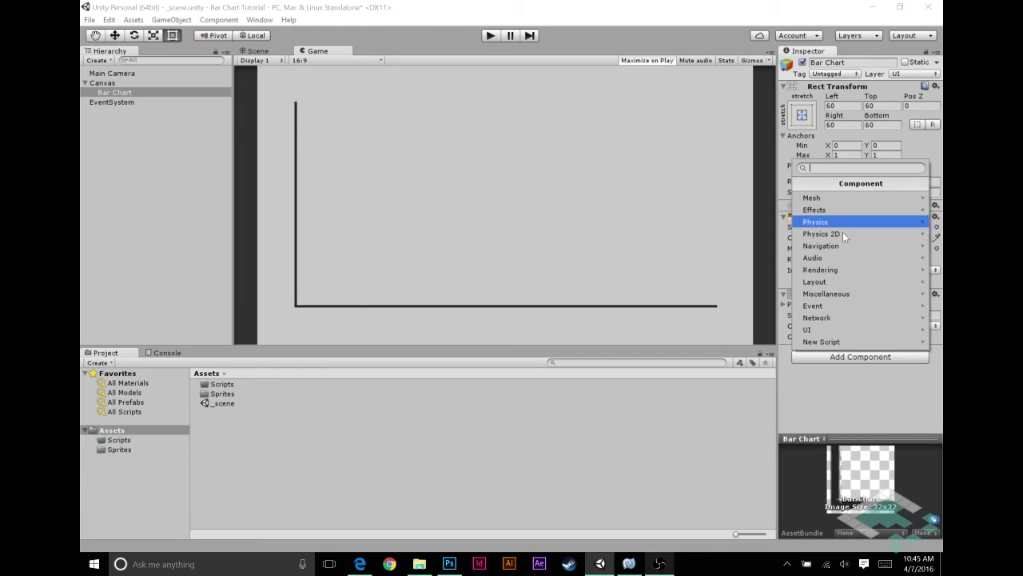
{"action": "left_click", "coordinate": [838, 281]}
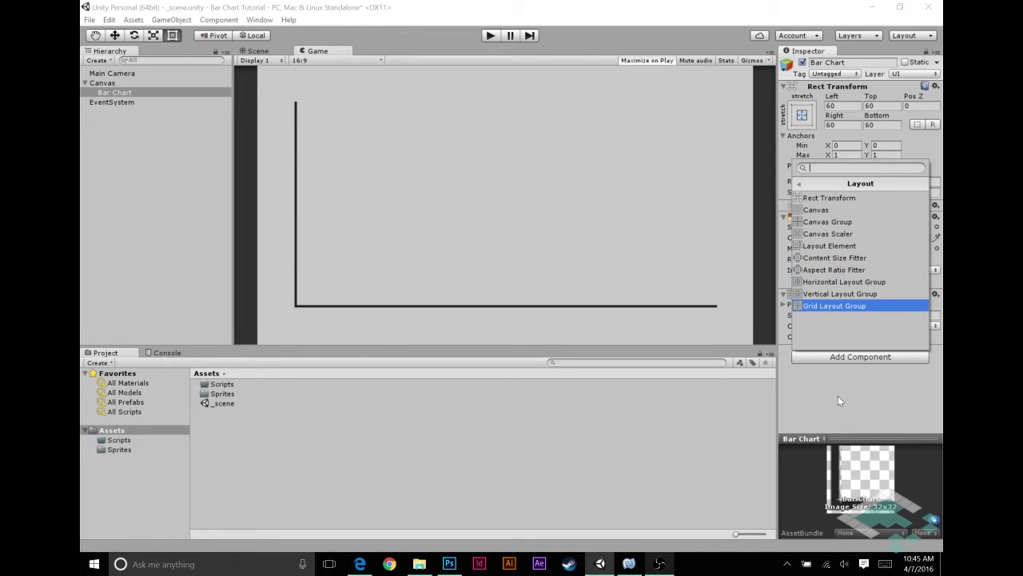
{"action": "left_click", "coordinate": [844, 281]}
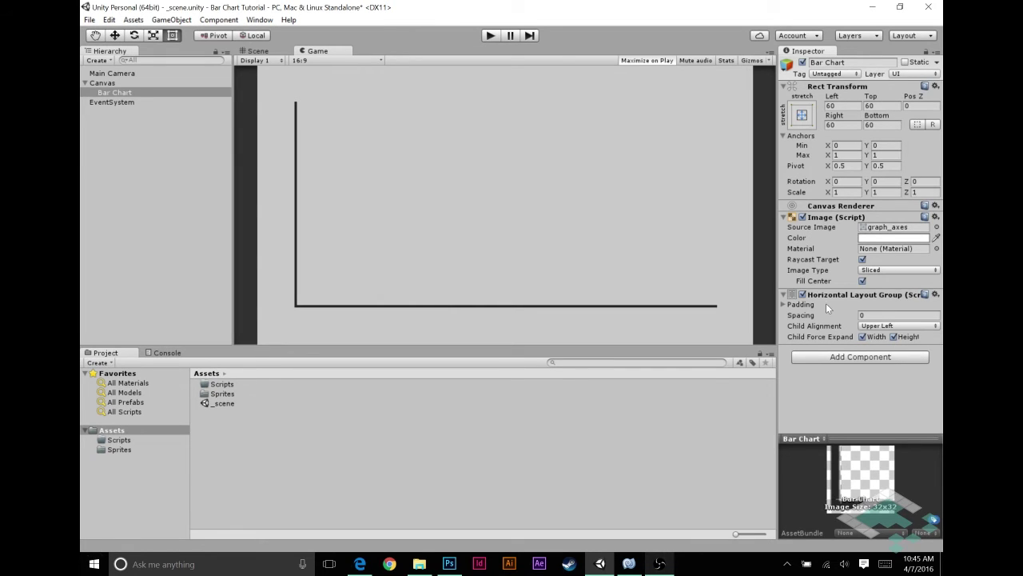
{"action": "left_click", "coordinate": [780, 302]}
{"action": "left_click", "coordinate": [781, 302]}
Create a C# script named BarChart in the Scripts folder.
{"action": "left_click", "coordinate": [119, 440]}
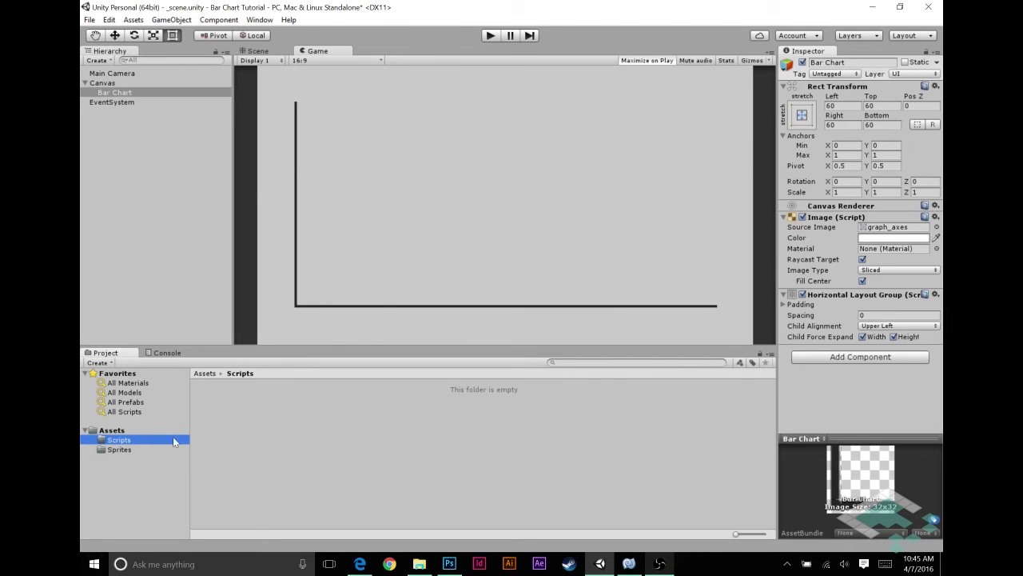
{"action": "right_click", "coordinate": [235, 423]}
{"action": "mouse_move", "coordinate": [357, 208]}
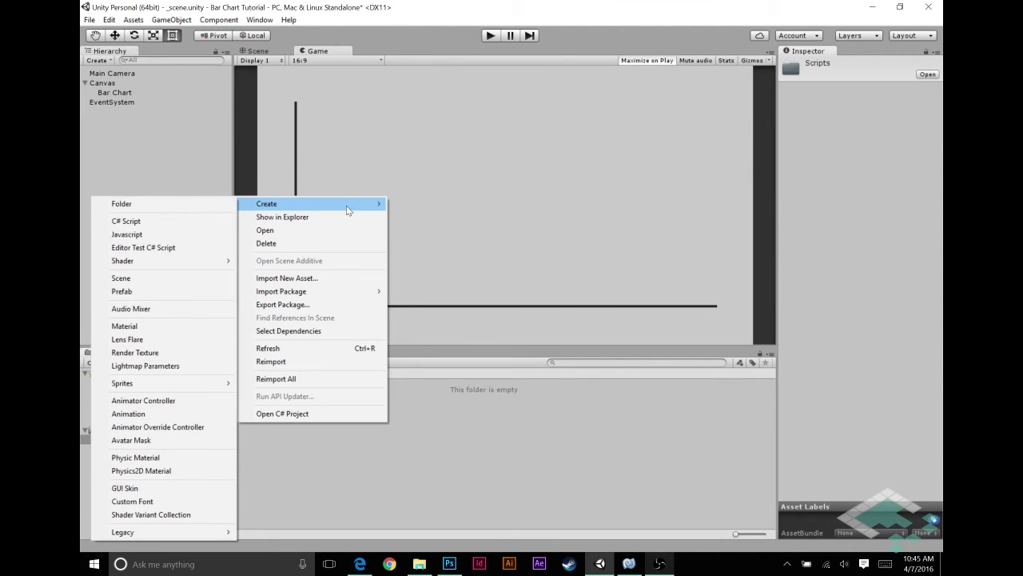
{"action": "left_click", "coordinate": [171, 222]}
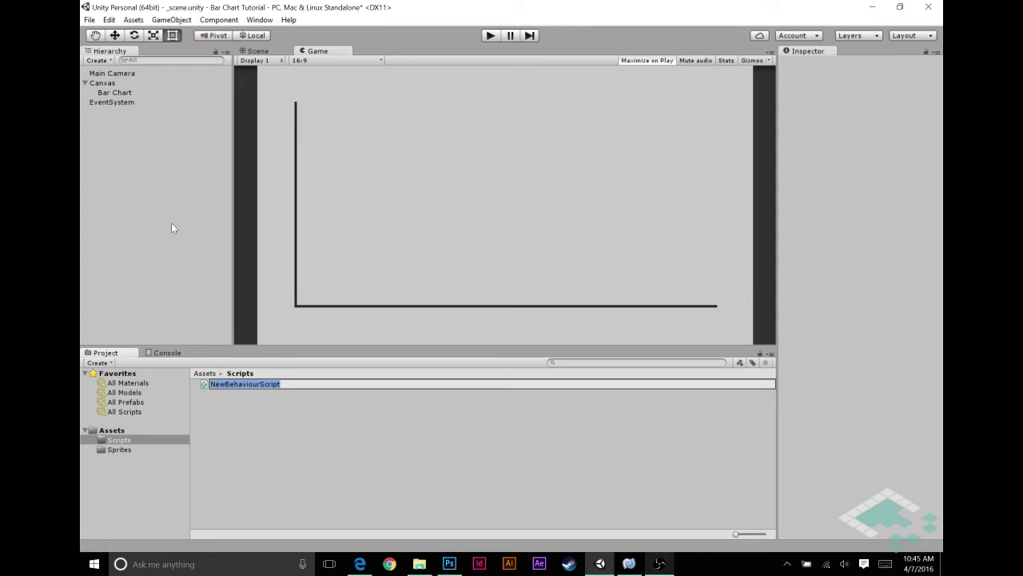
{"action": "type", "text": "BarChart"}
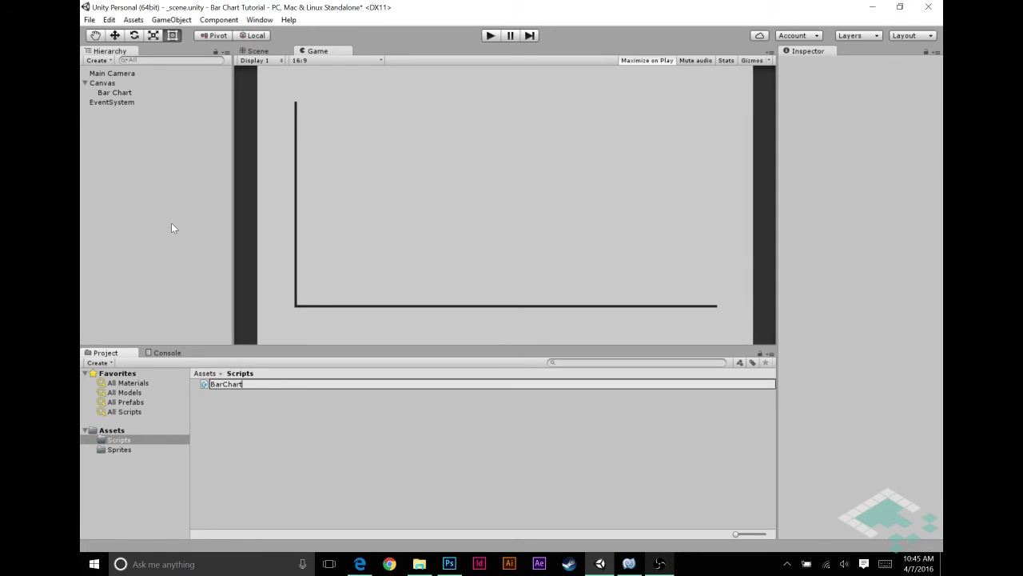
{"action": "key", "text": "Return"}
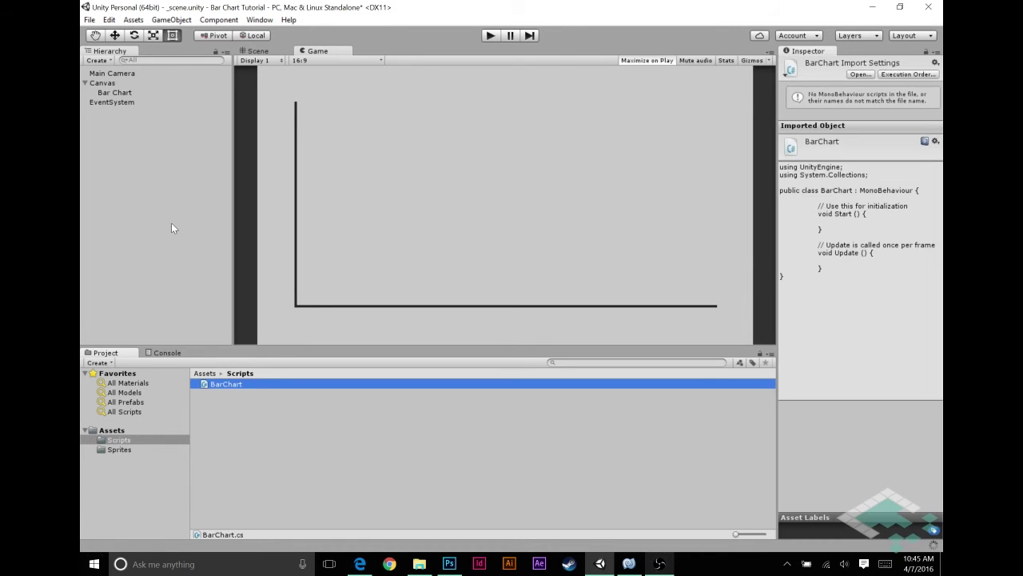
Create a second C# script named Bar in the Scripts folder.
{"action": "right_click", "coordinate": [242, 408]}
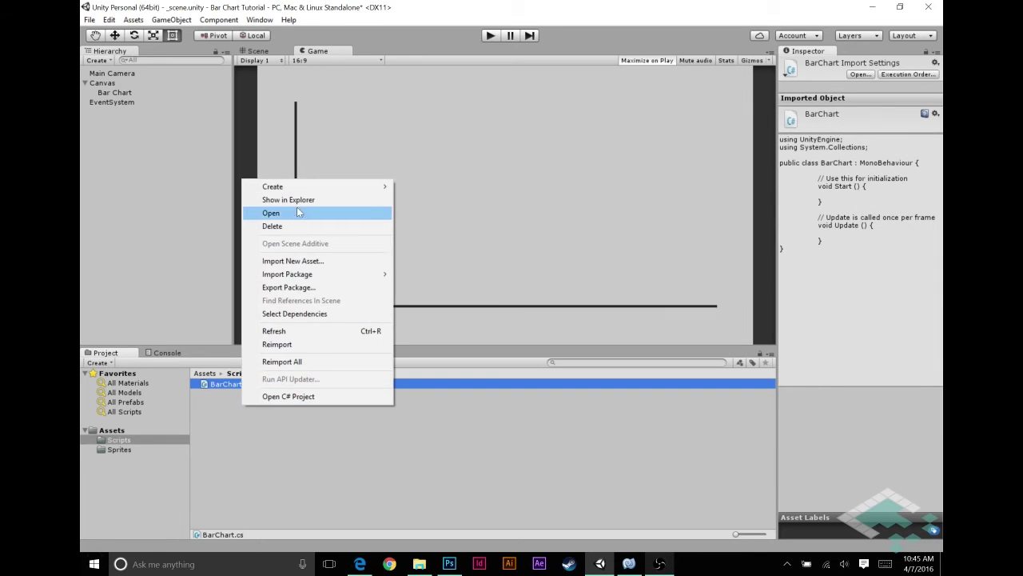
{"action": "mouse_move", "coordinate": [302, 190]}
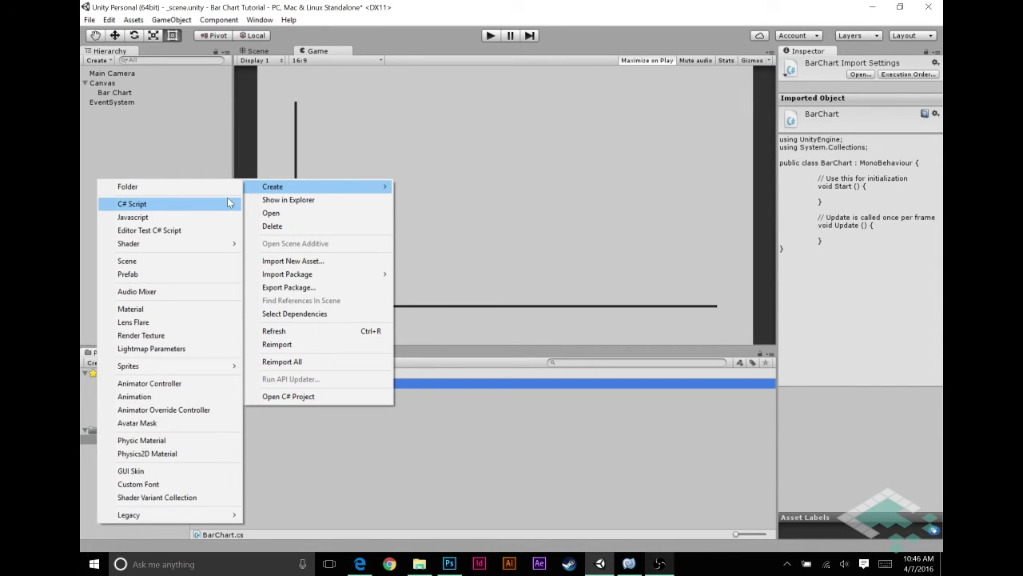
{"action": "left_click", "coordinate": [227, 201]}
{"action": "type", "text": "Bar"}
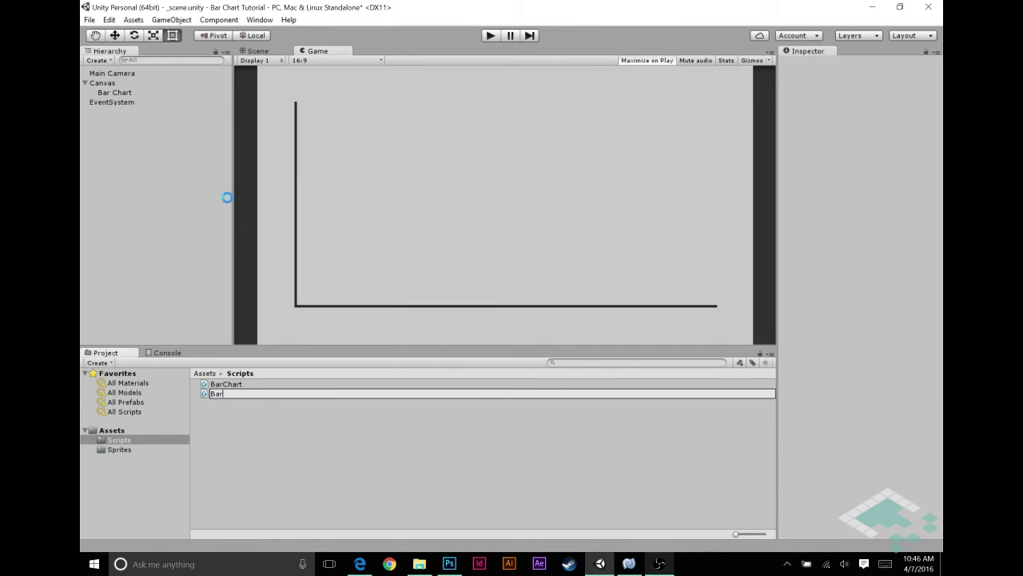
{"action": "key", "text": "Return"}
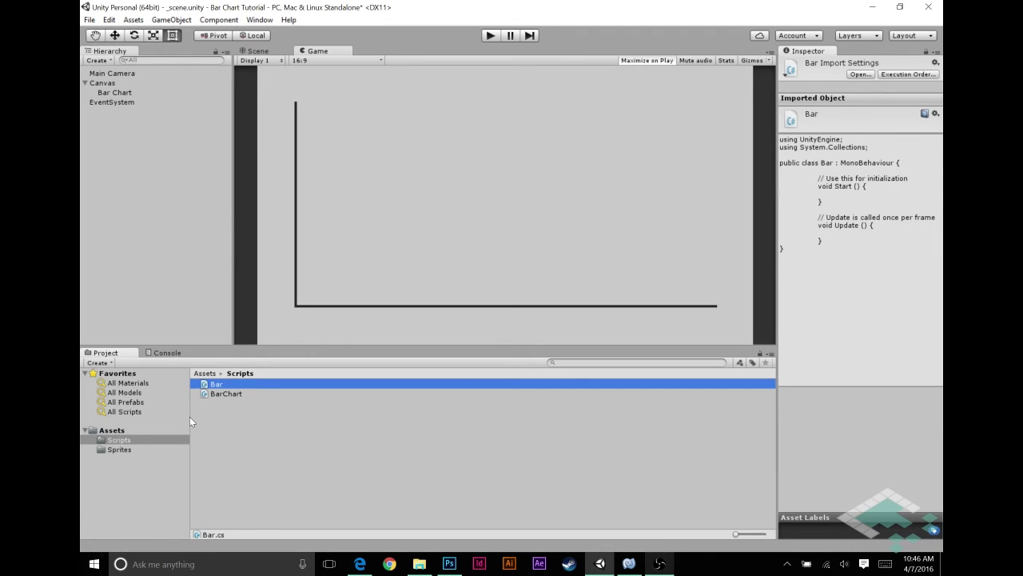
Attach the BarChart script to the Bar Chart object in the Hierarchy.
{"action": "left_click", "coordinate": [215, 400]}
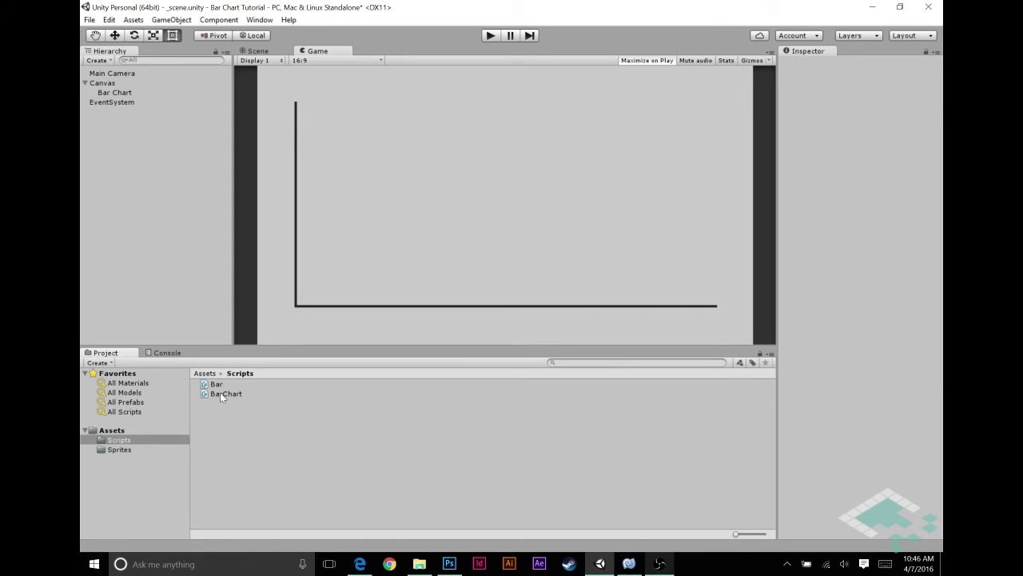
{"action": "left_click_drag", "start_coordinate": [221, 396], "coordinate": [120, 91]}
{"action": "left_click", "coordinate": [119, 90]}
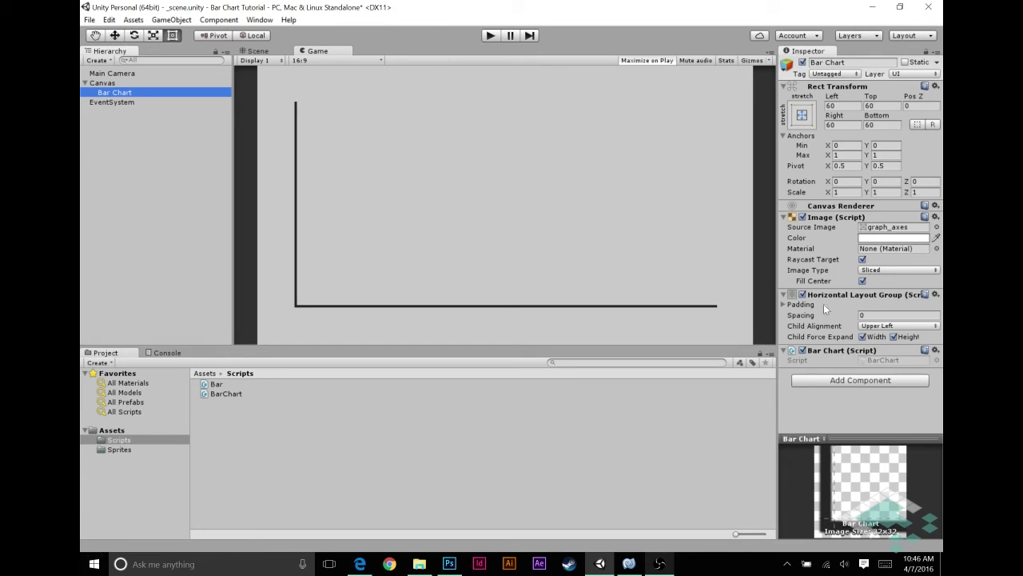
{"action": "left_click", "coordinate": [211, 387]}
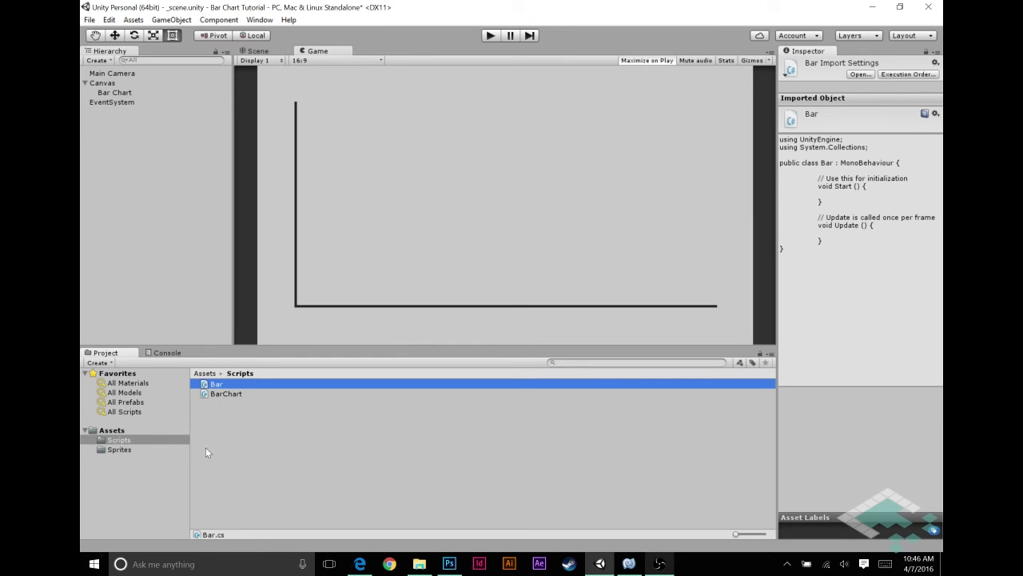
Create an empty child GameObject under Bar Chart and name it 'Bar Holder'.
{"action": "left_click", "coordinate": [125, 94]}
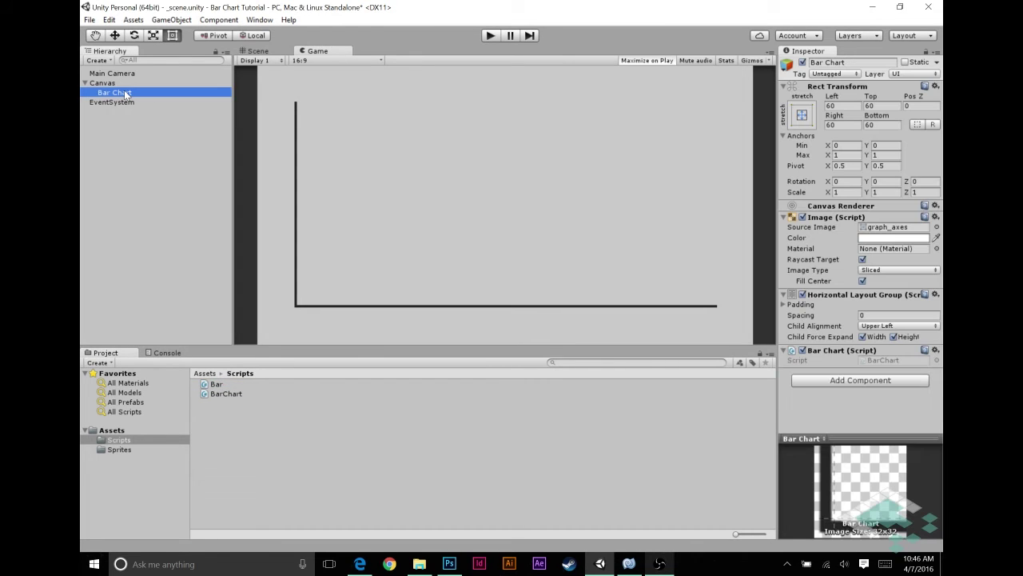
{"action": "right_click", "coordinate": [123, 94]}
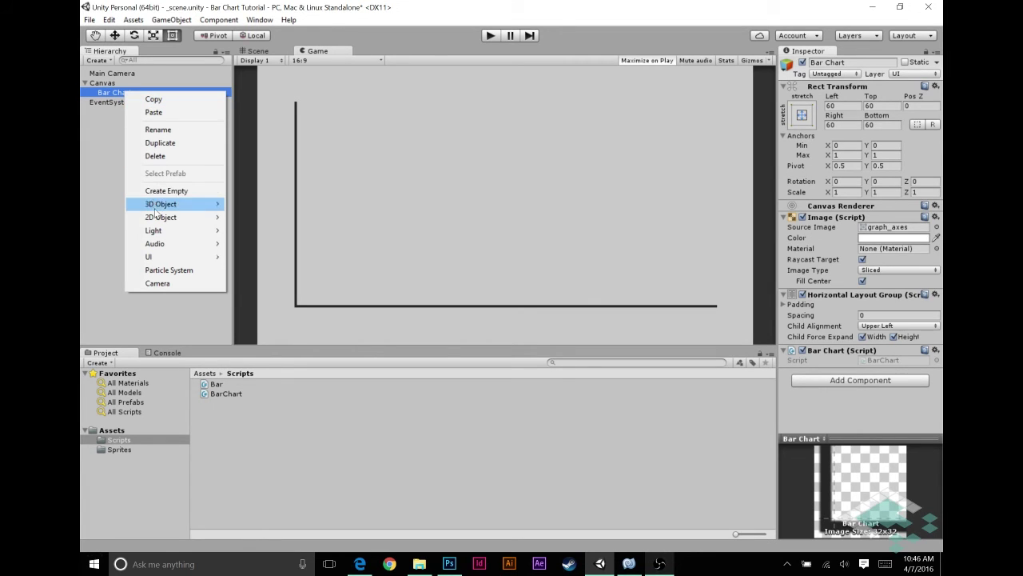
{"action": "mouse_move", "coordinate": [159, 248]}
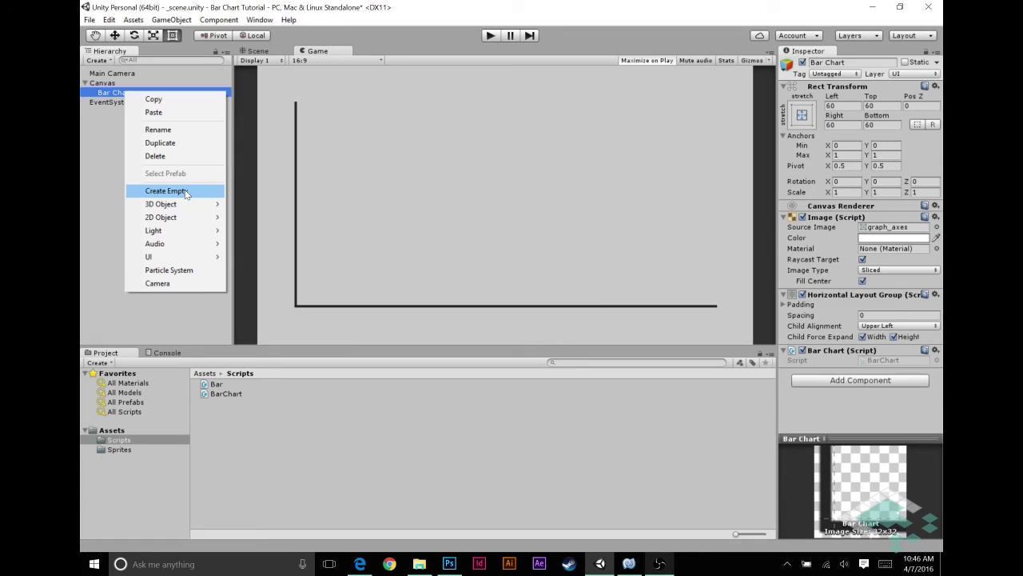
{"action": "left_click", "coordinate": [185, 189]}
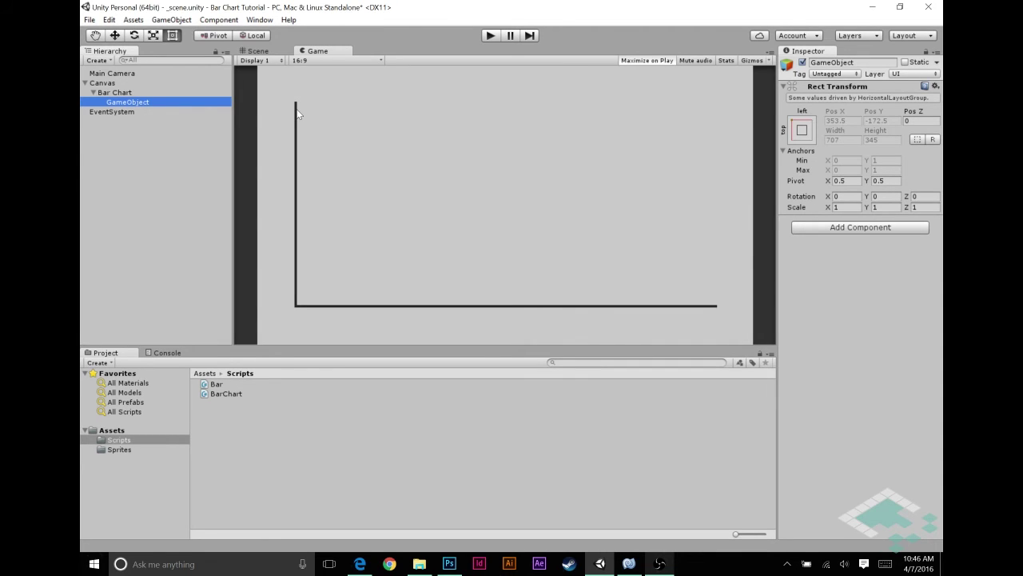
{"action": "left_click", "coordinate": [135, 101]}
{"action": "type", "text": "Bar Holder"}
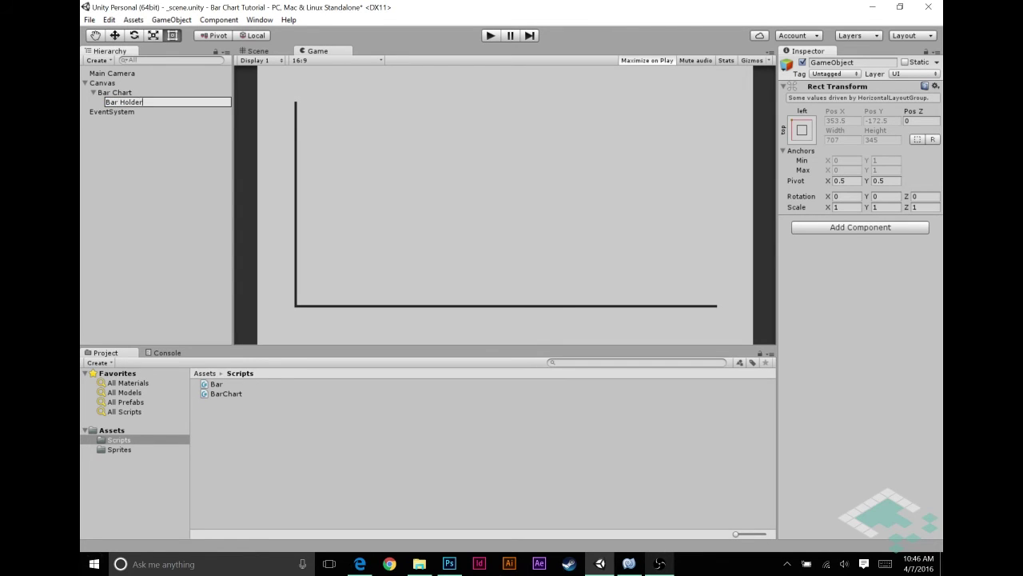
{"action": "key", "text": "Return"}
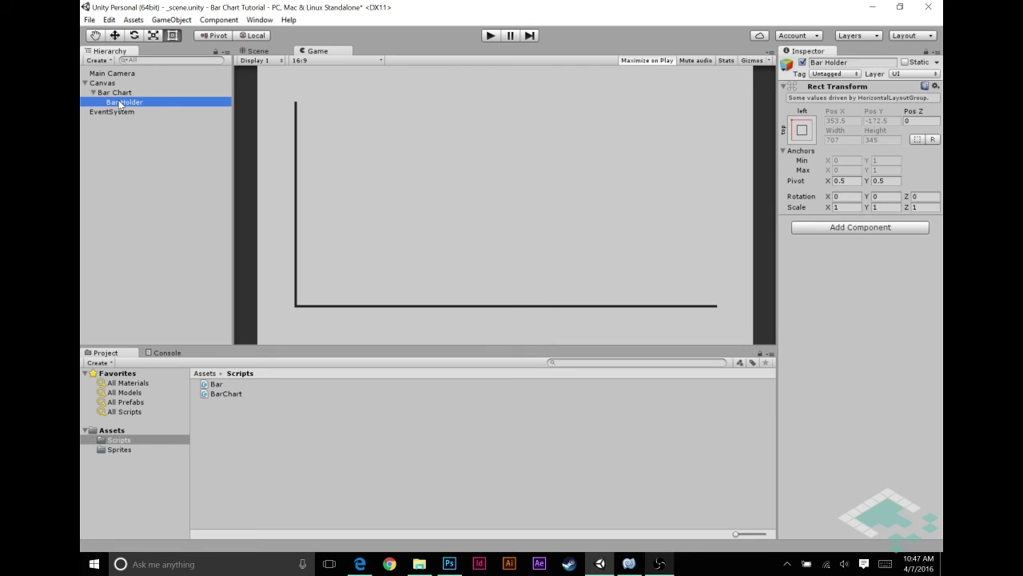
Add the Bar script component to Bar Holder.
{"action": "left_click", "coordinate": [836, 228]}
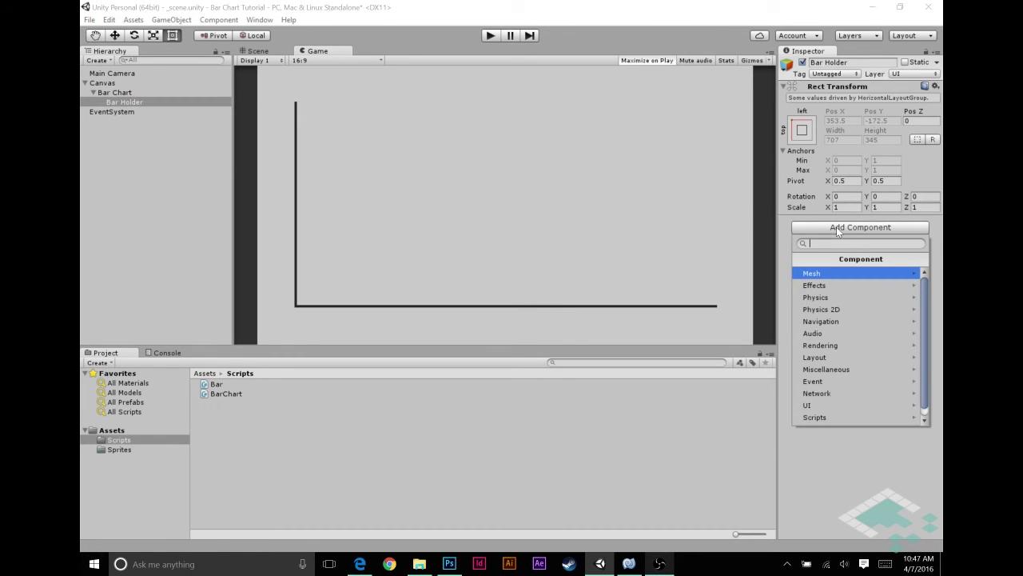
{"action": "type", "text": "Bar"}
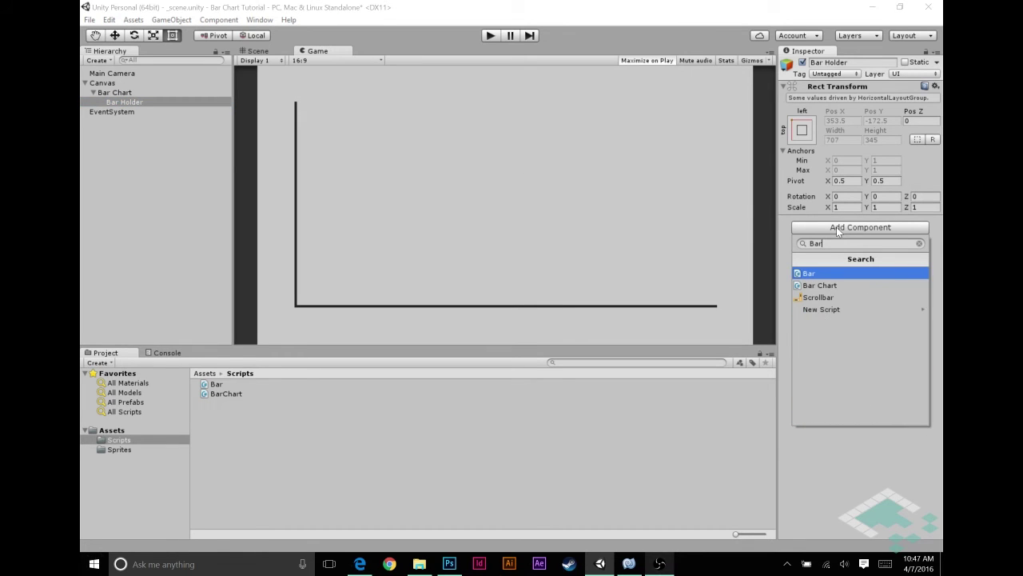
{"action": "left_click", "coordinate": [826, 274]}
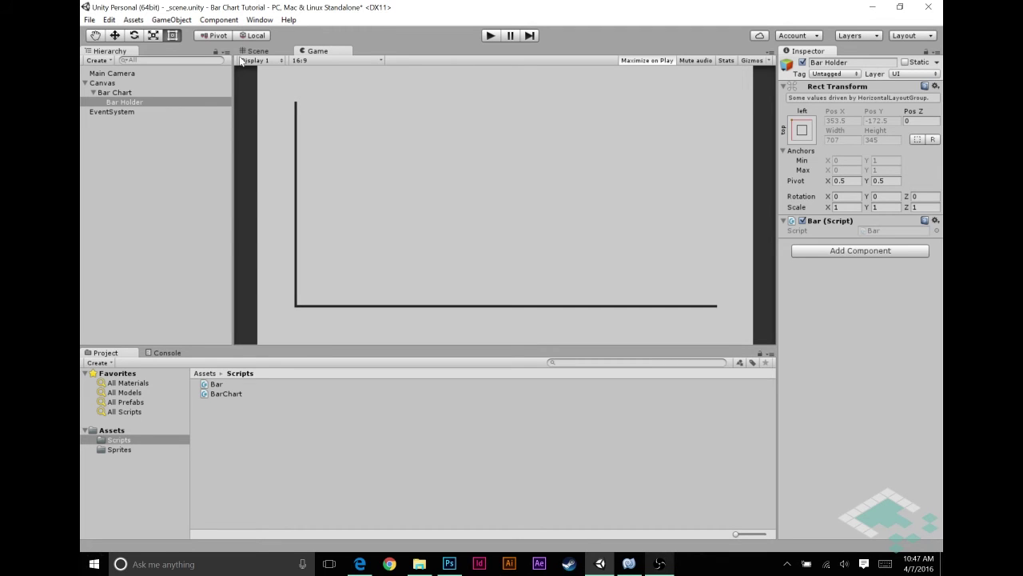
Frame Bar Holder in the Scene view and compare its 707 by 345 bounds with Bar Chart.
{"action": "left_click", "coordinate": [258, 50]}
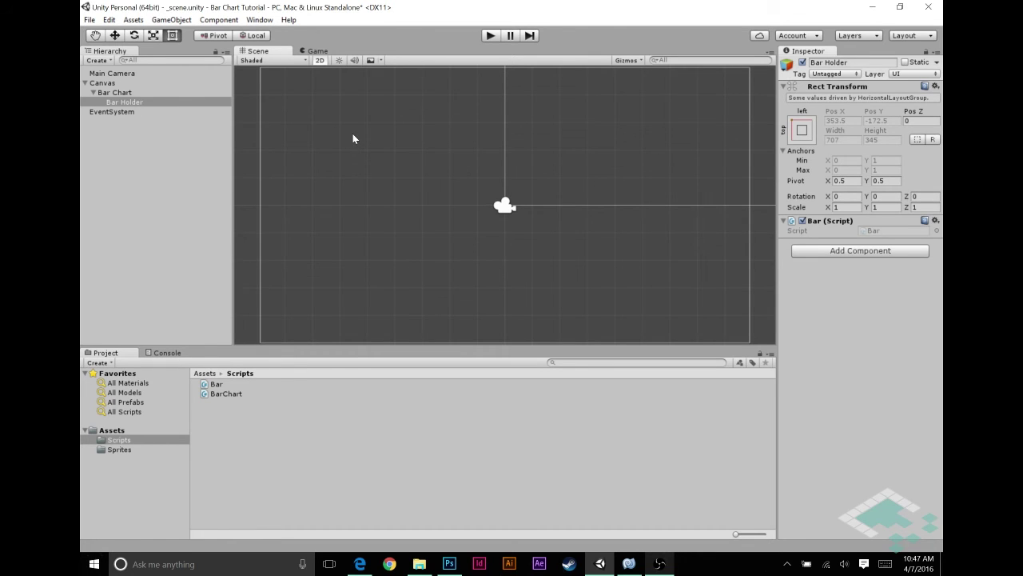
{"action": "key", "text": "f"}
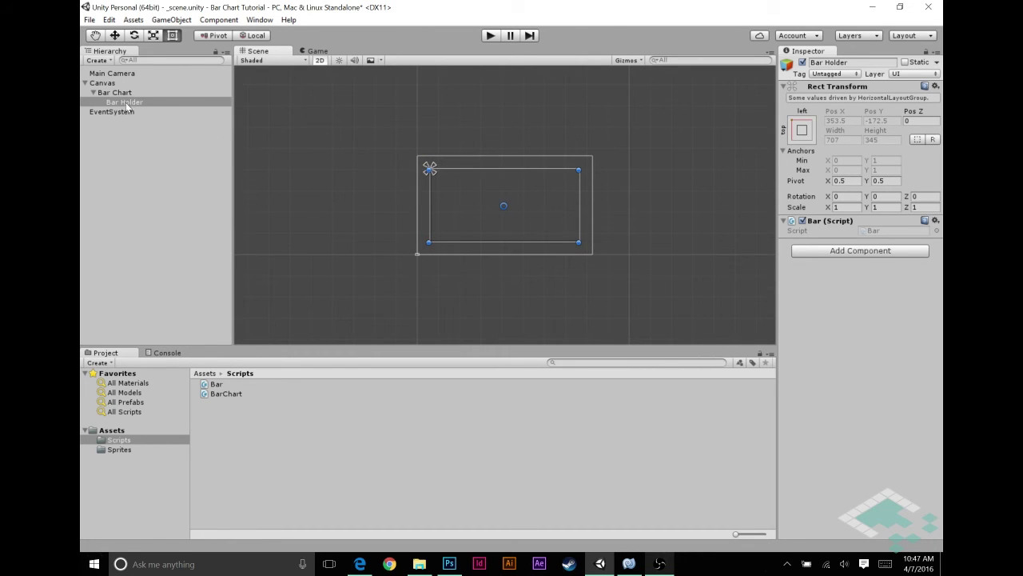
{"action": "left_click", "coordinate": [116, 93]}
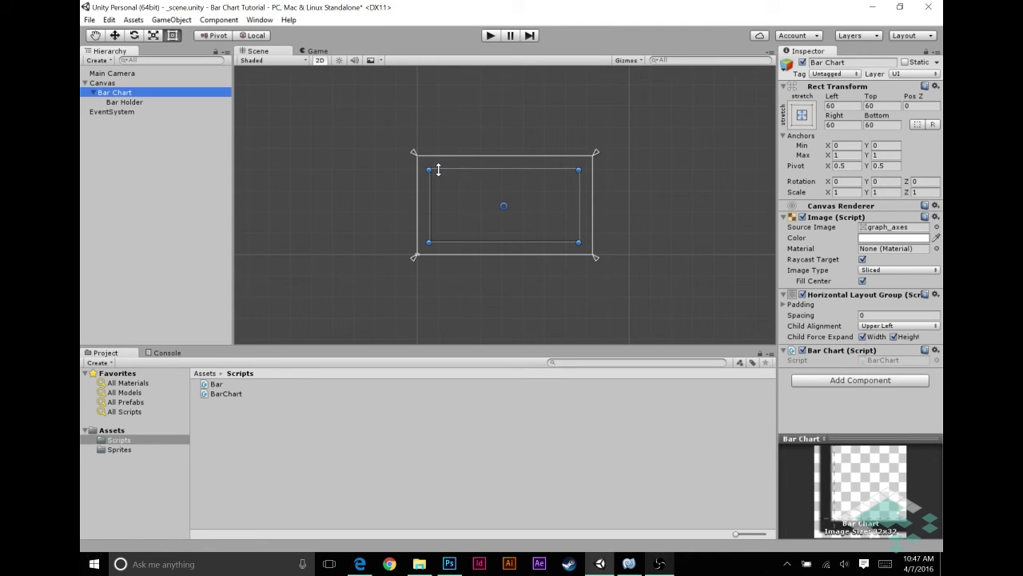
{"action": "left_click", "coordinate": [116, 101]}
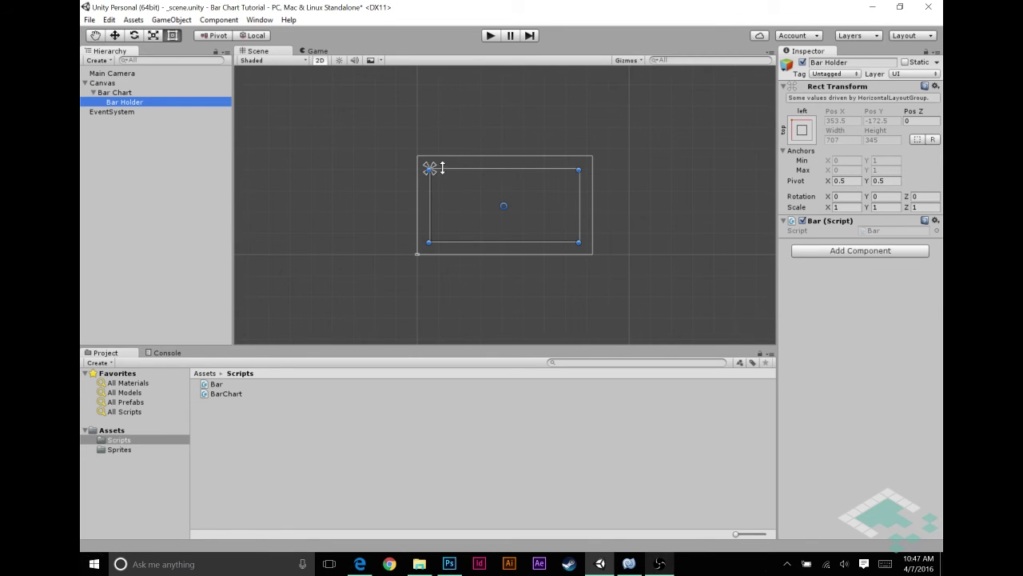
{"action": "left_click", "coordinate": [137, 93]}
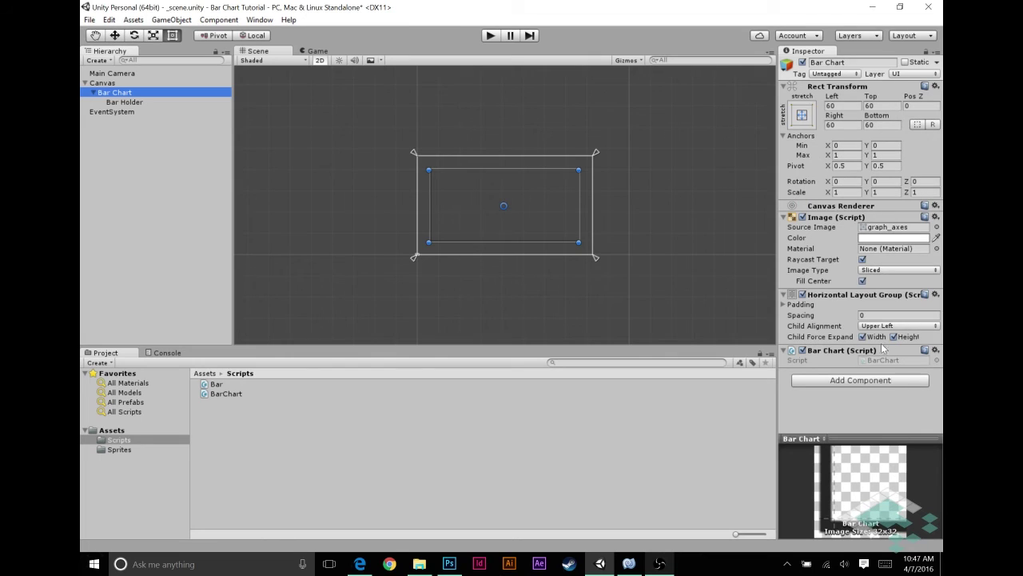
{"action": "left_click", "coordinate": [122, 103]}
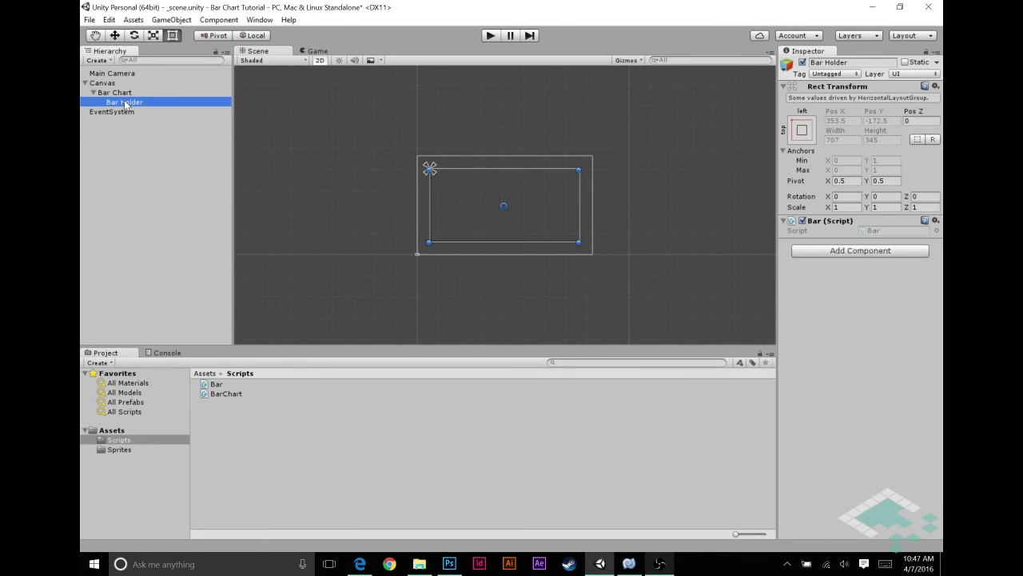
Add a UI Image child named 'Bar' under Bar Holder.
{"action": "right_click", "coordinate": [126, 105]}
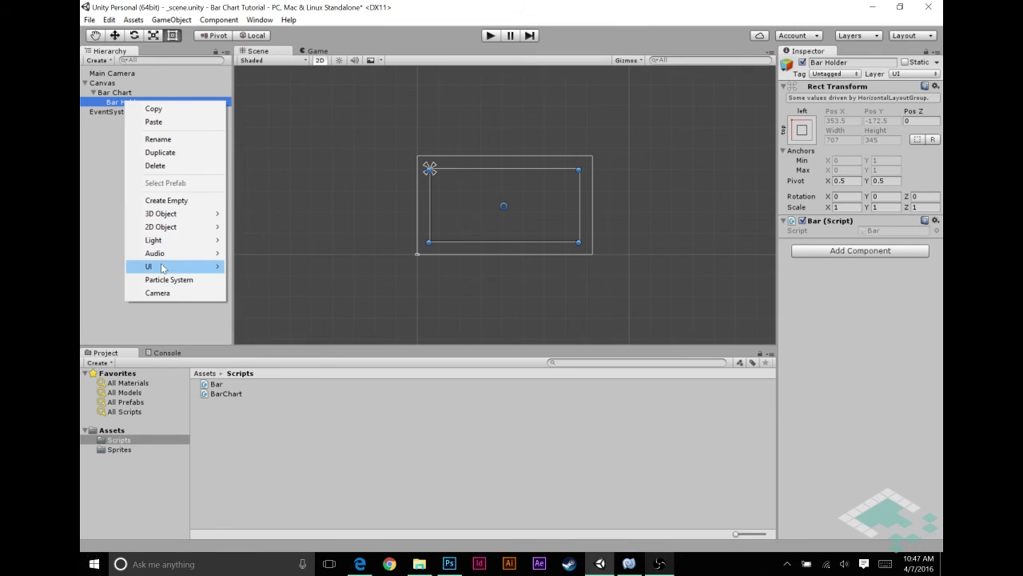
{"action": "mouse_move", "coordinate": [163, 266]}
{"action": "left_click", "coordinate": [259, 279]}
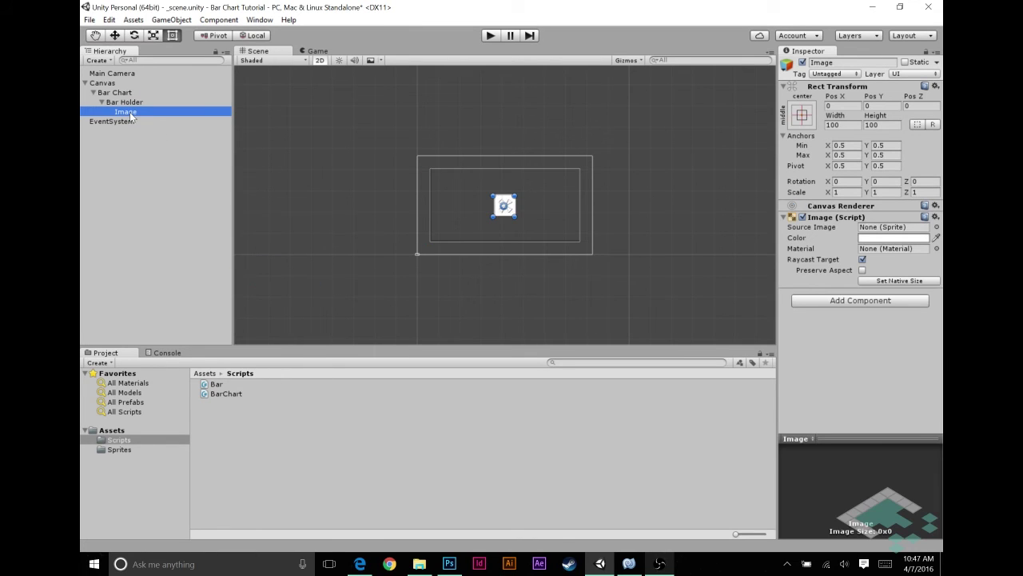
{"action": "type", "text": "Bar"}
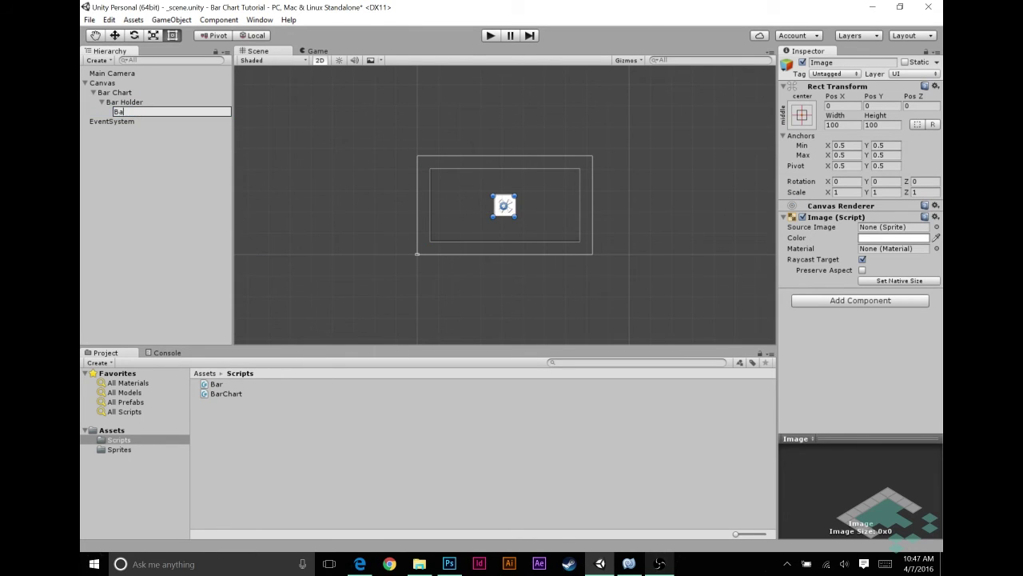
{"action": "key", "text": "Return"}
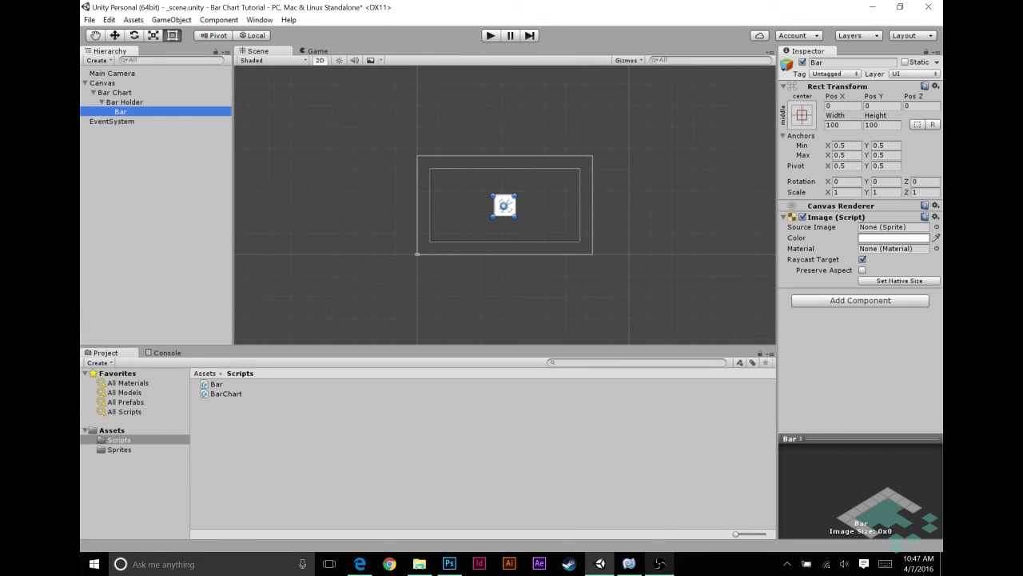
{"action": "left_click", "coordinate": [802, 115]}
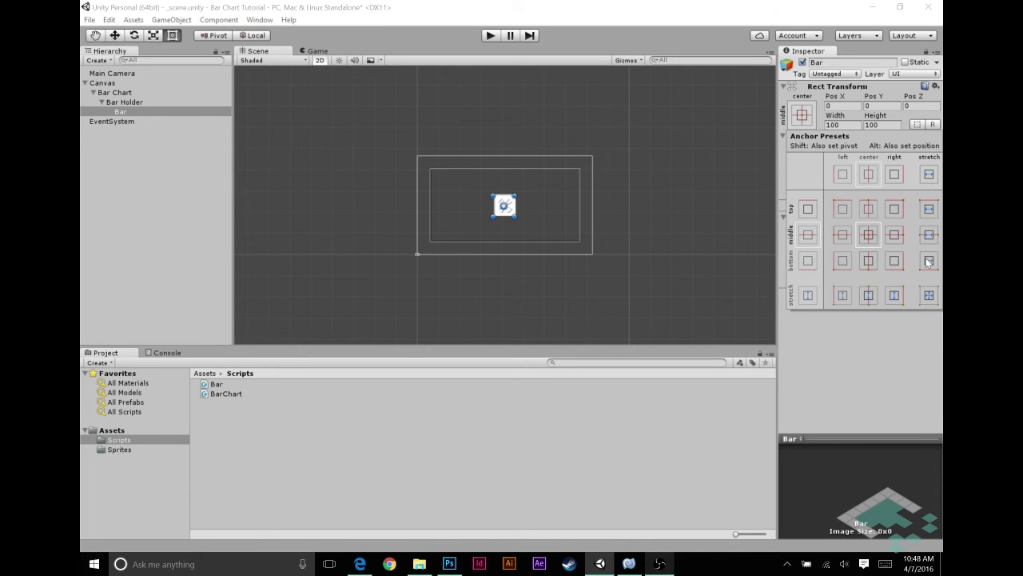
Apply the bottom-stretch anchor preset to Bar with pivot and position set too.
{"action": "key", "text": "shift+alt"}
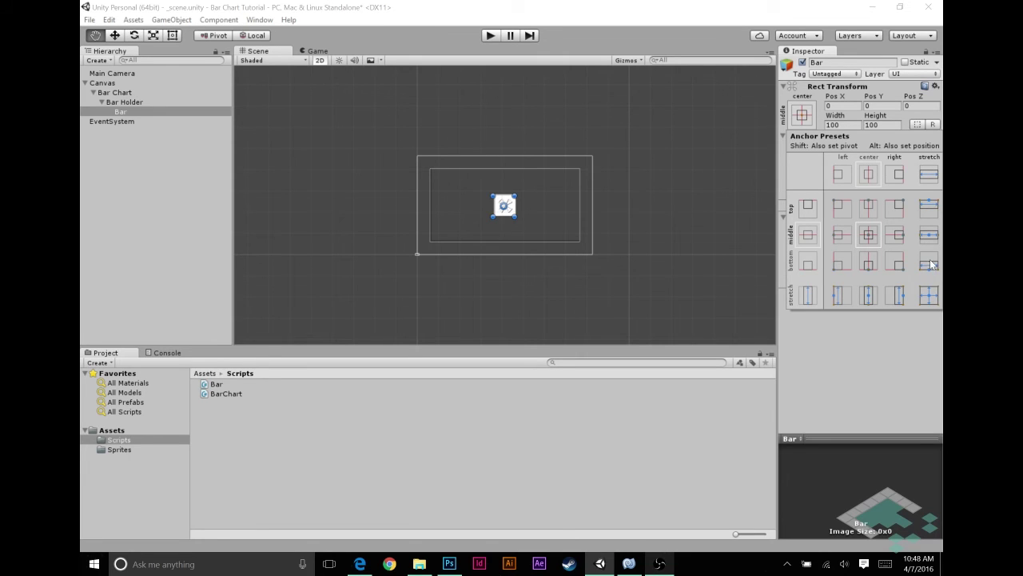
{"action": "left_click", "coordinate": [929, 264], "text": "alt+shift"}
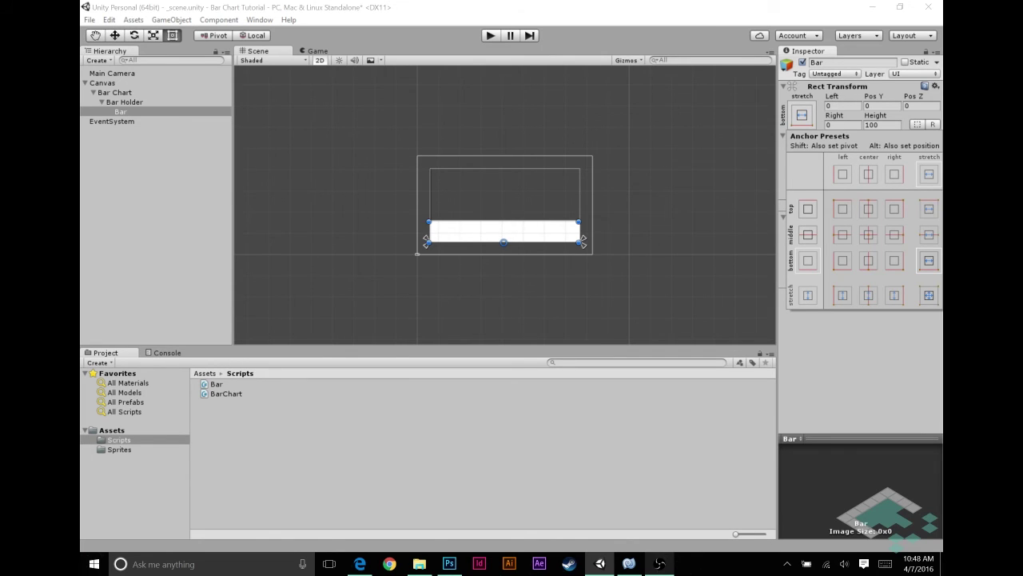
Set the Bar's Rect Transform Left and Right insets to 20.
{"action": "left_click", "coordinate": [835, 97]}
{"action": "left_click_drag", "start_coordinate": [835, 97], "coordinate": [114, 106]}
{"action": "left_click_drag", "start_coordinate": [832, 96], "coordinate": [797, 109]}
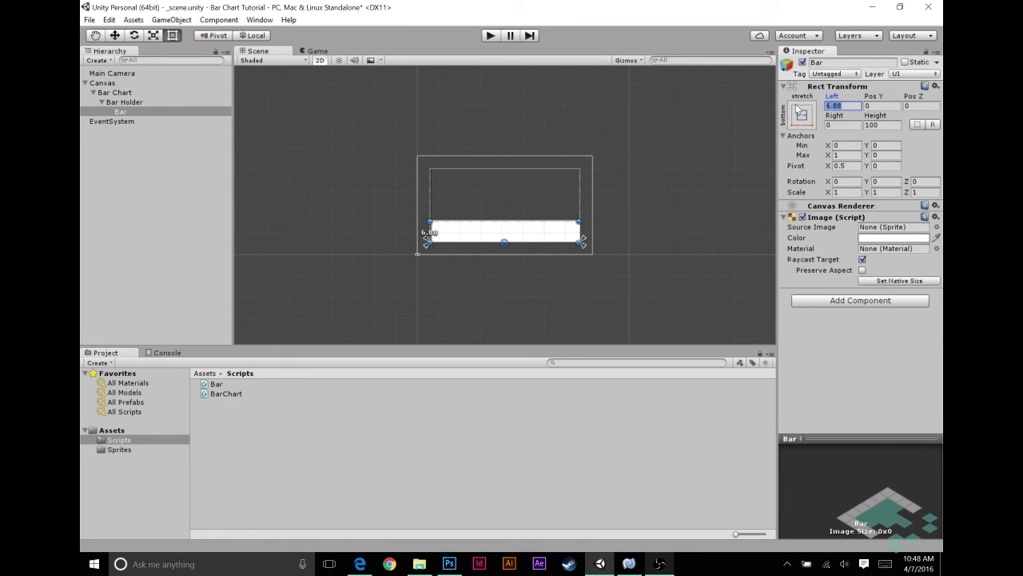
{"action": "type", "text": "20"}
{"action": "key", "text": "Tab"}
{"action": "key", "text": "Tab"}
{"action": "key", "text": "Tab"}
{"action": "type", "text": "20"}
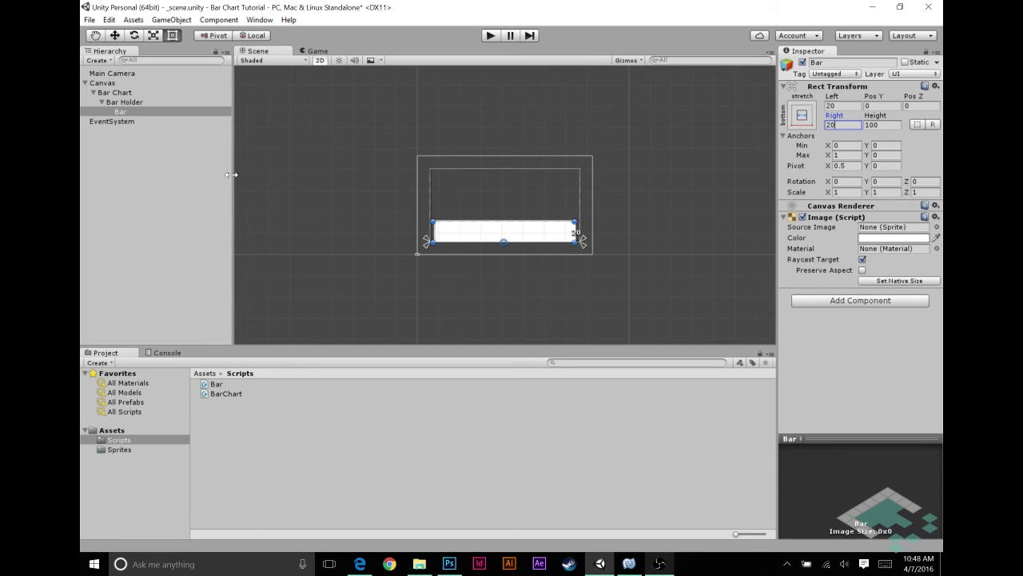
{"action": "left_click", "coordinate": [117, 93]}
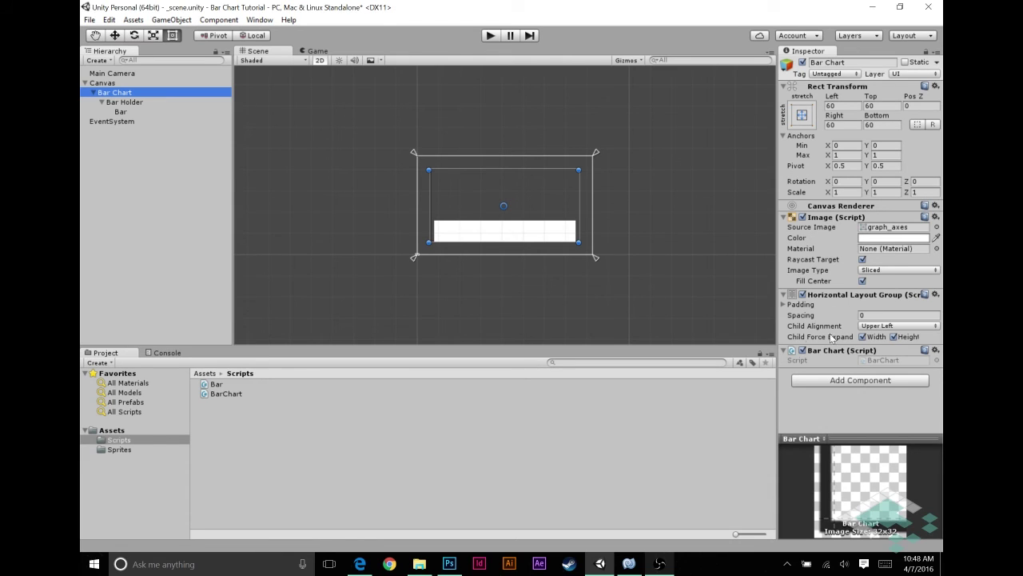
{"action": "left_click", "coordinate": [121, 112]}
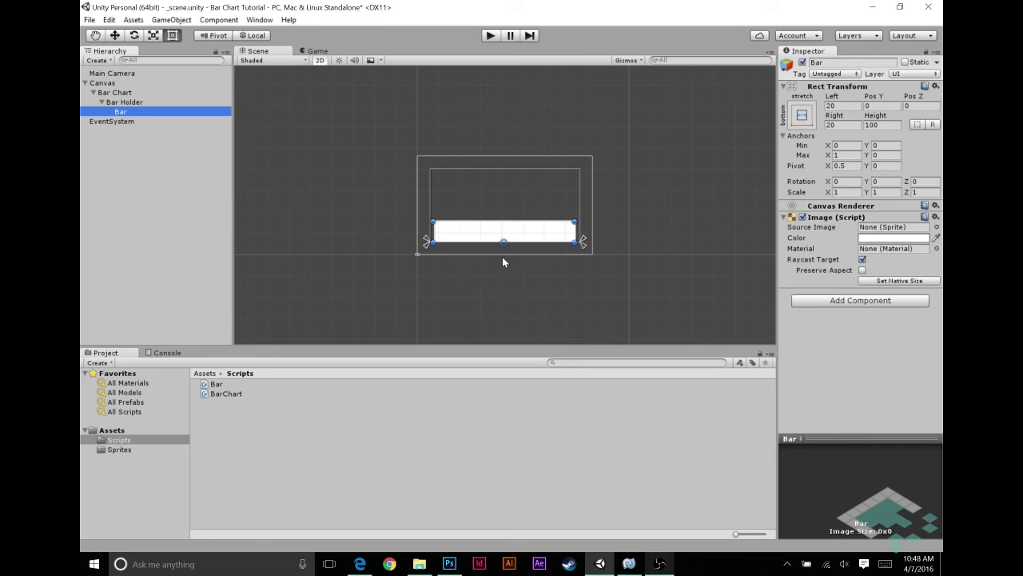
Set the Bar's Pos Y to 6 so it sits just above Bar Holder's bottom edge.
{"action": "left_click", "coordinate": [879, 106]}
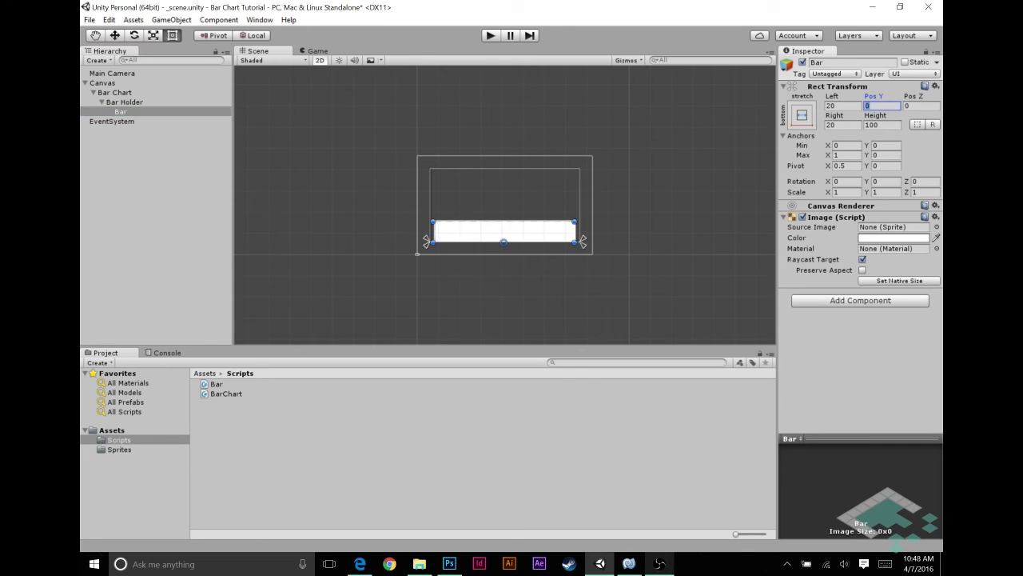
{"action": "scroll", "coordinate": [515, 242], "scroll_direction": "up", "scroll_amount": 10}
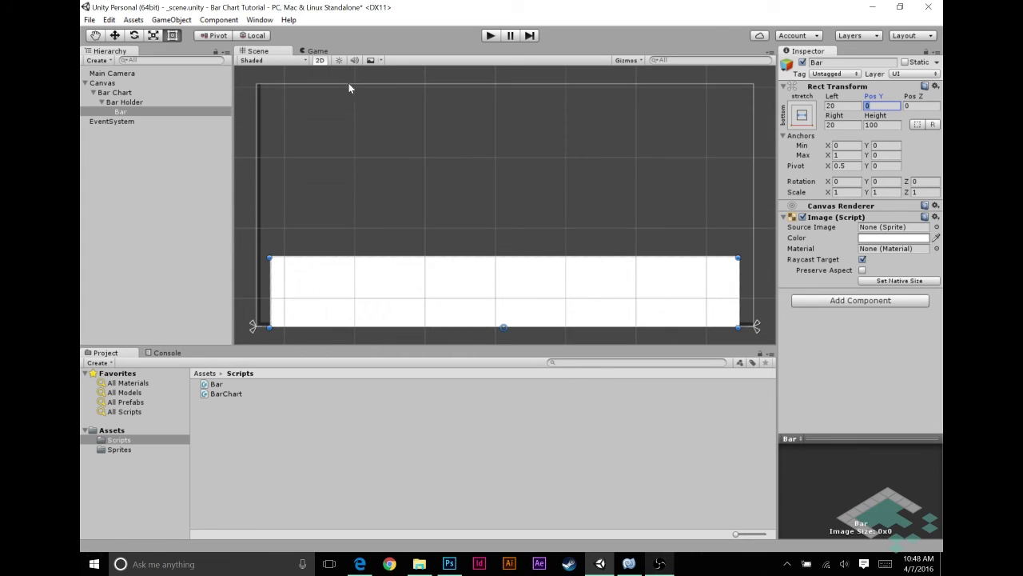
{"action": "middle_click_drag", "start_coordinate": [426, 215], "coordinate": [395, 194]}
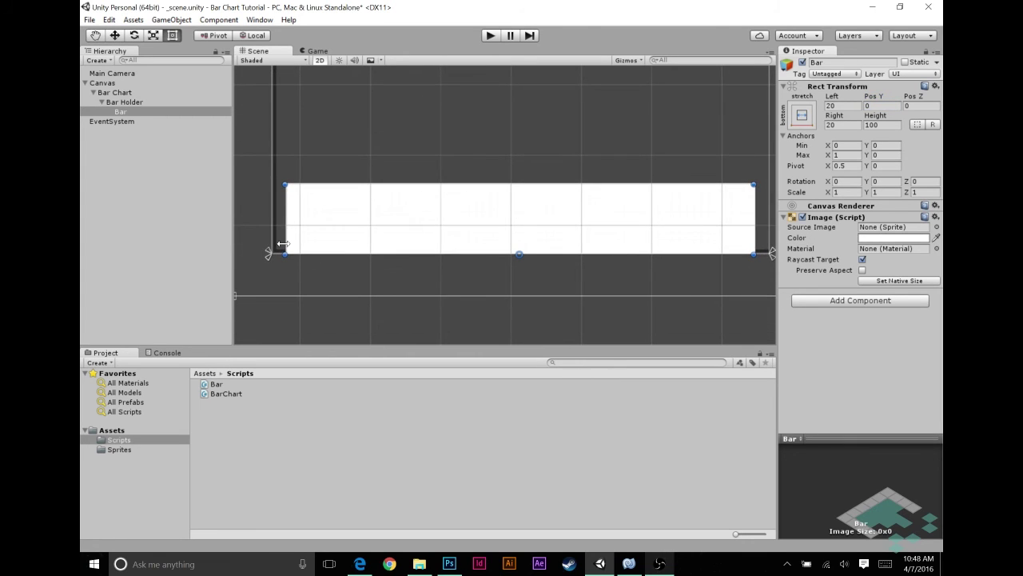
{"action": "scroll", "coordinate": [291, 253], "scroll_direction": "up", "scroll_amount": 3}
{"action": "middle_click_drag", "start_coordinate": [331, 224], "coordinate": [437, 245]}
{"action": "scroll", "coordinate": [421, 278], "scroll_direction": "up", "scroll_amount": 2}
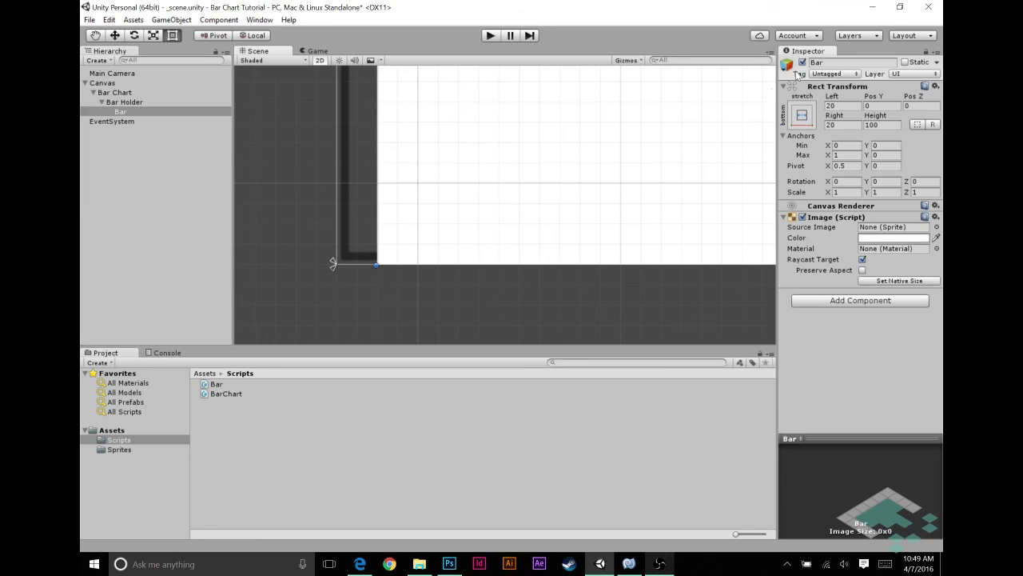
{"action": "left_click", "coordinate": [881, 105]}
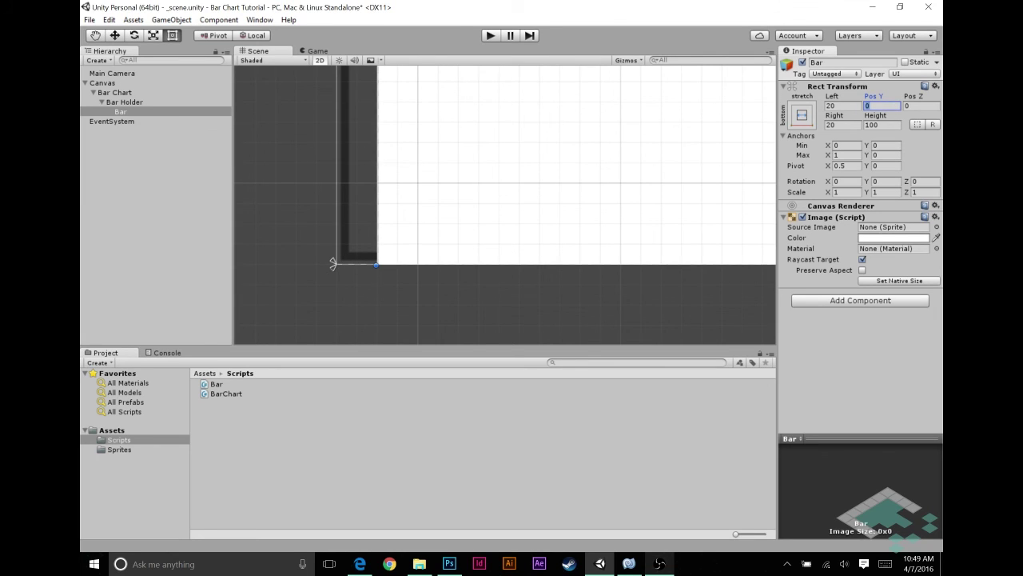
{"action": "type", "text": "6"}
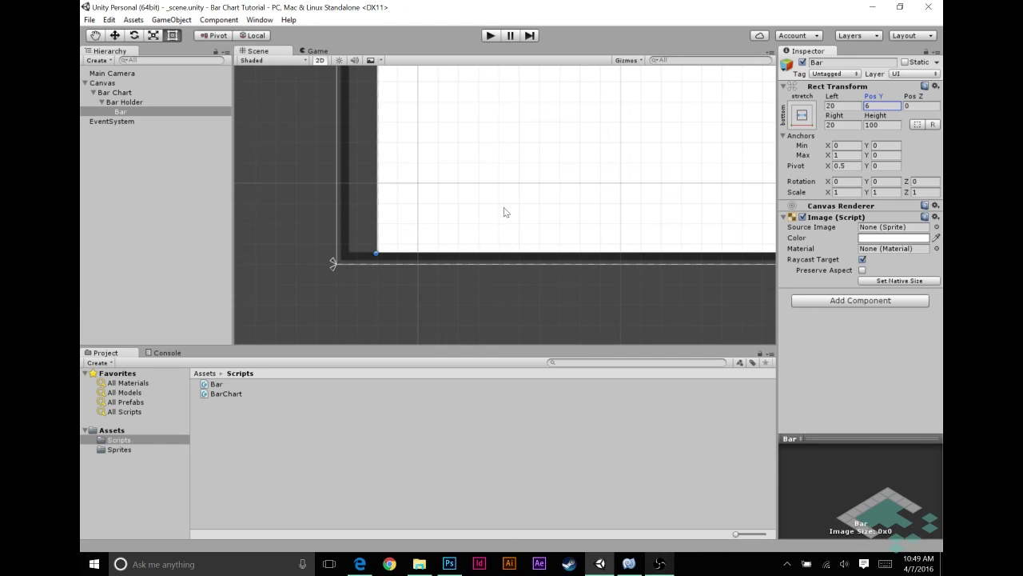
{"action": "scroll", "coordinate": [498, 159], "scroll_direction": "down", "scroll_amount": 3}
{"action": "scroll", "coordinate": [500, 159], "scroll_direction": "down", "scroll_amount": 3}
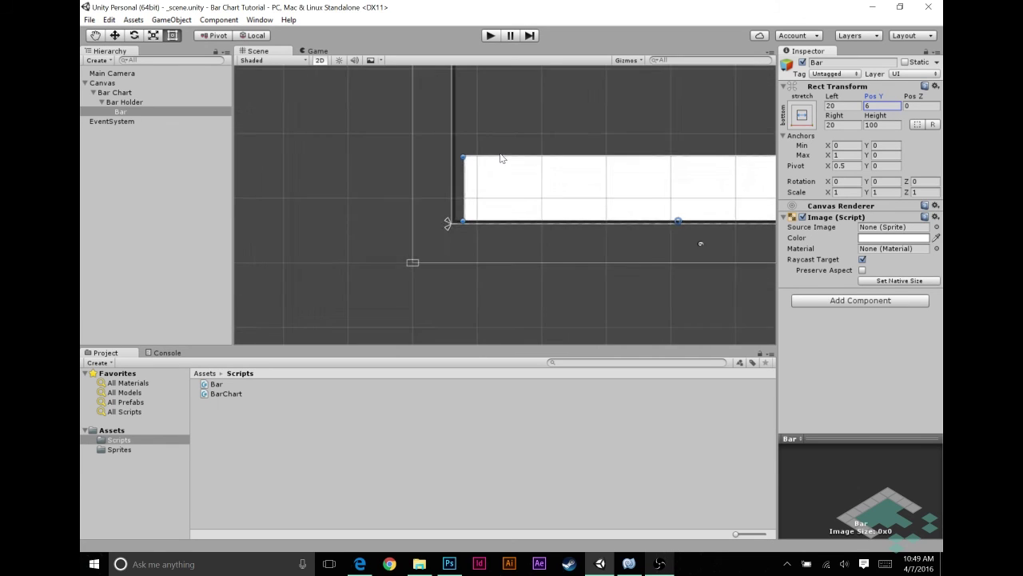
{"action": "middle_click_drag", "start_coordinate": [632, 107], "coordinate": [501, 173]}
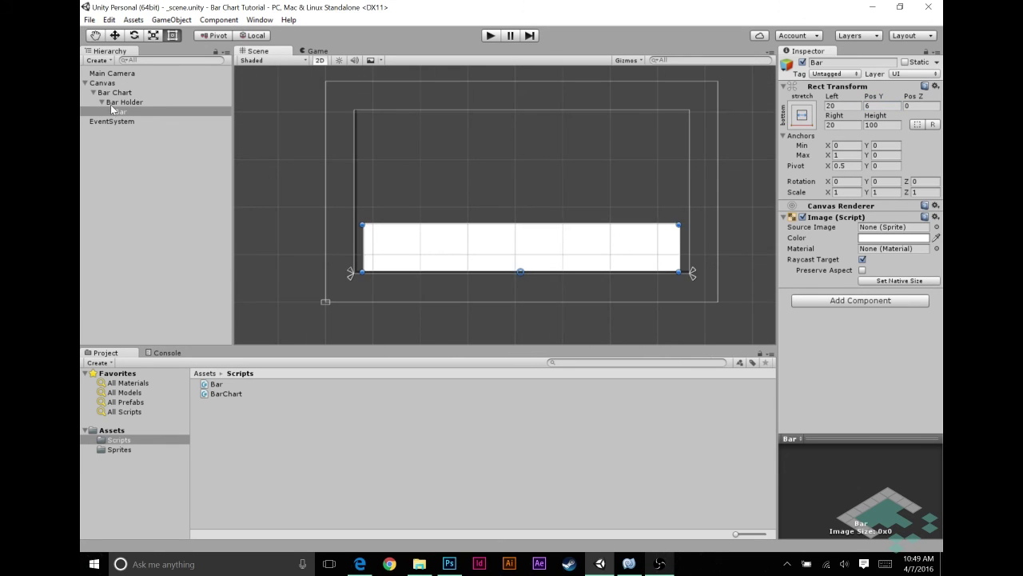
{"action": "left_click", "coordinate": [147, 102]}
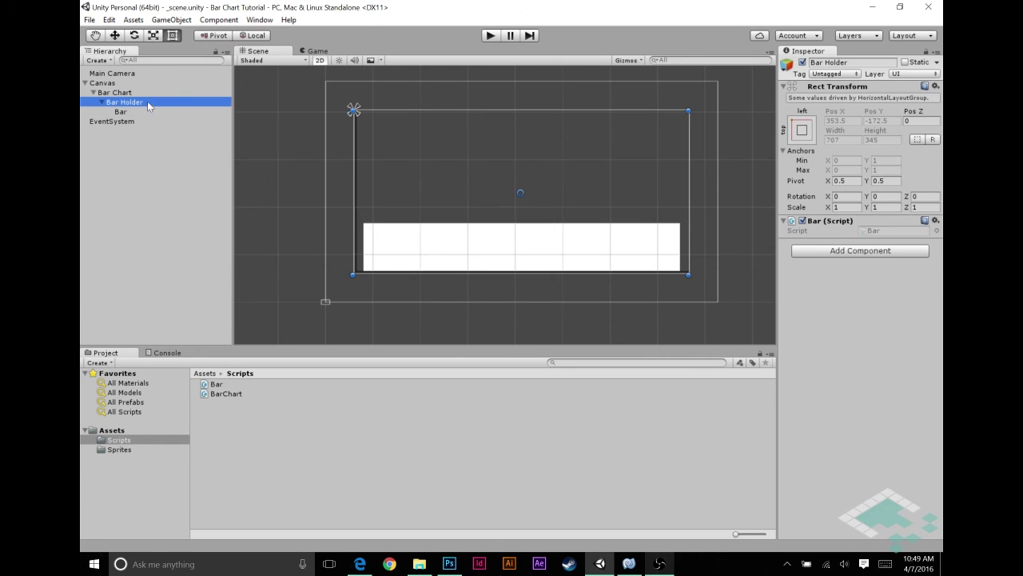
Make an Assets/Prefabs folder and drag Bar Holder into it as a prefab.
{"action": "left_click", "coordinate": [118, 430]}
{"action": "right_click", "coordinate": [234, 426]}
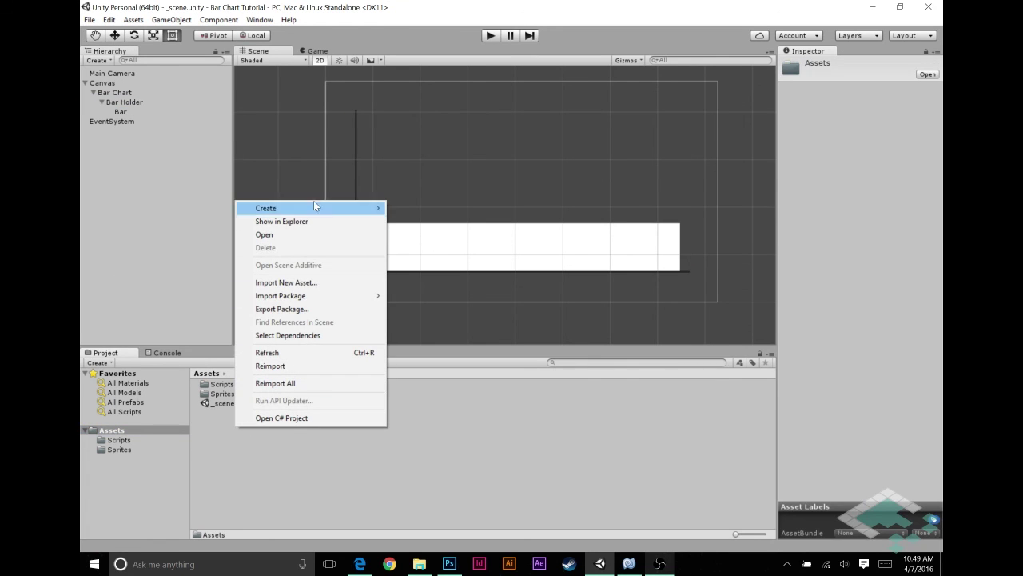
{"action": "mouse_move", "coordinate": [312, 202]}
{"action": "left_click", "coordinate": [171, 212]}
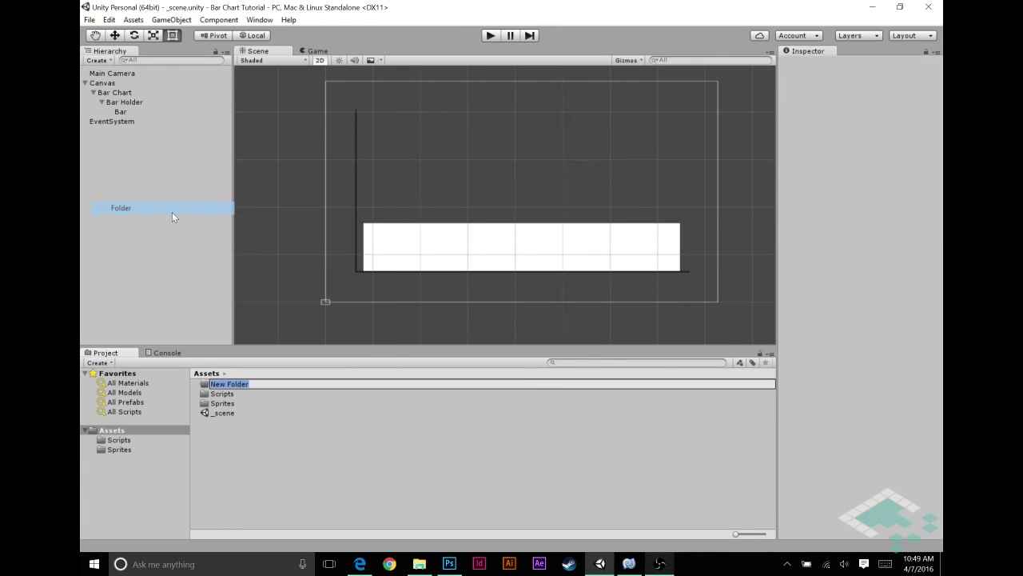
{"action": "type", "text": "PRefab"}
{"action": "key", "text": "BackSpace"}
{"action": "key", "text": "BackSpace"}
{"action": "key", "text": "BackSpace"}
{"action": "key", "text": "BackSpace"}
{"action": "key", "text": "BackSpace"}
{"action": "type", "text": "refabs"}
{"action": "key", "text": "Return"}
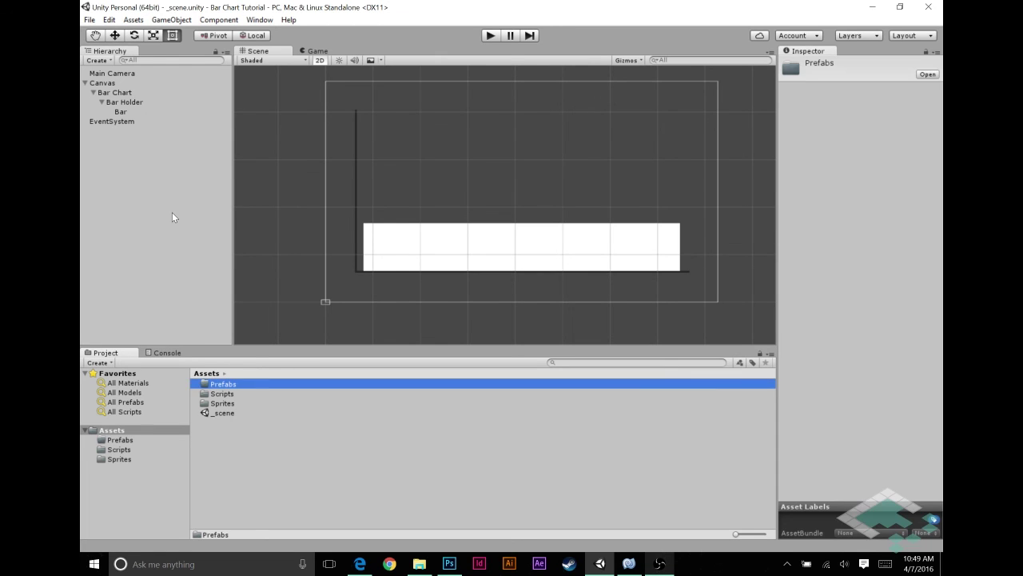
{"action": "double_click", "coordinate": [224, 383]}
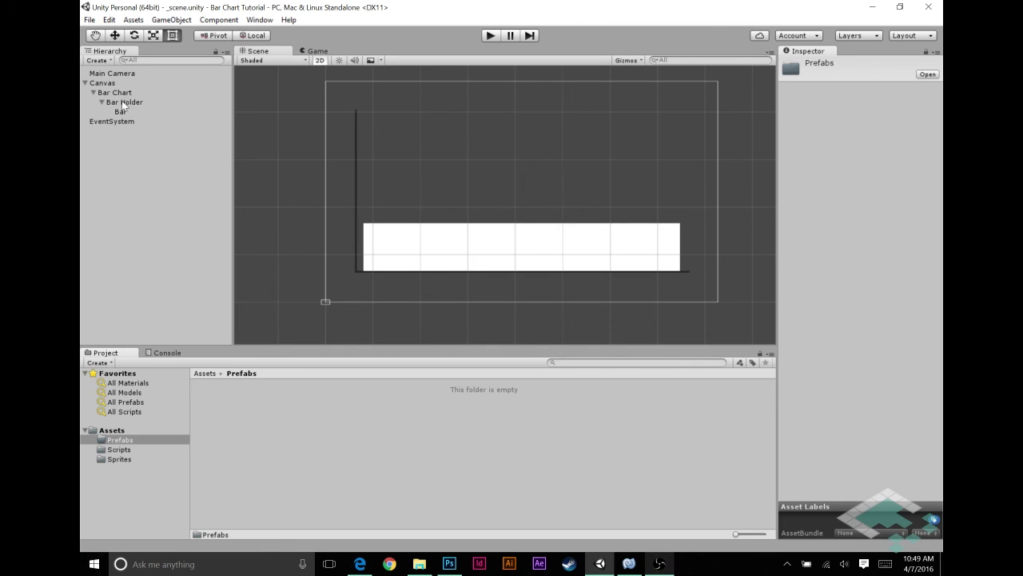
{"action": "left_click_drag", "start_coordinate": [122, 99], "coordinate": [244, 399]}
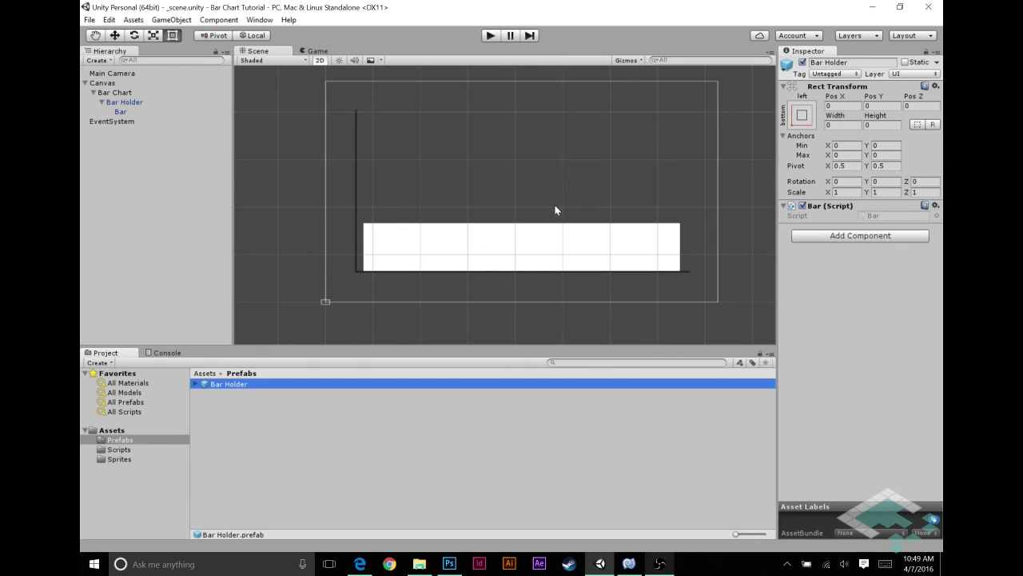
Duplicate Bar Holder into Bar Holder (1)–(3), giving four bars 176.75 wide each.
{"action": "left_click", "coordinate": [124, 94]}
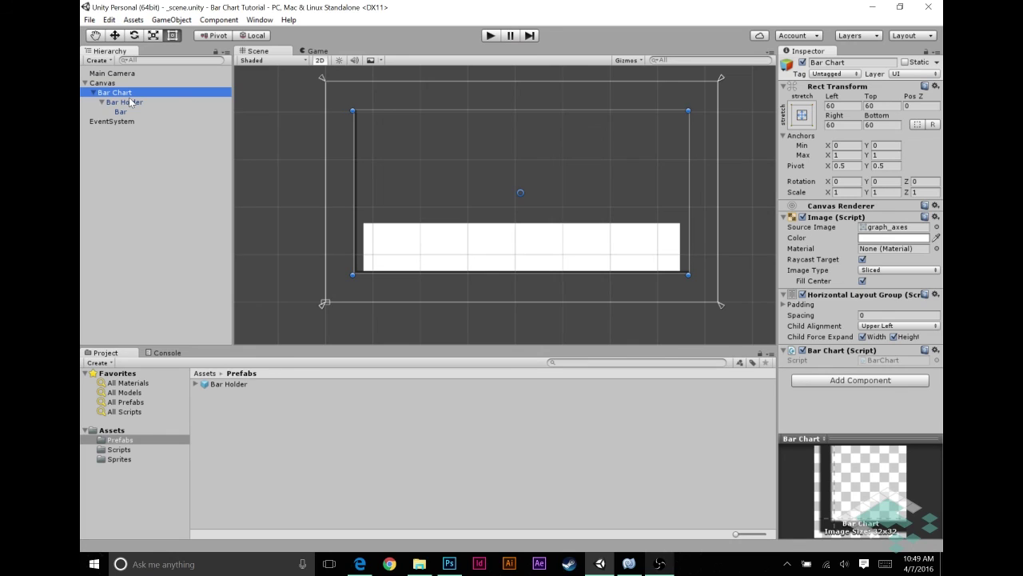
{"action": "left_click", "coordinate": [123, 103]}
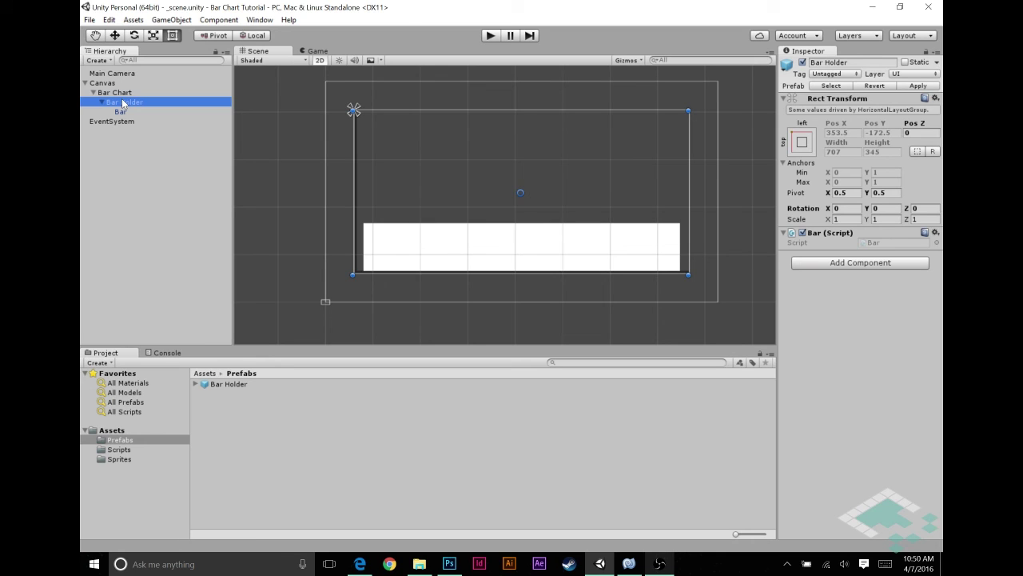
{"action": "key", "text": "ctrl+d"}
{"action": "key", "text": "ctrl+d"}
{"action": "key", "text": "ctrl+d"}
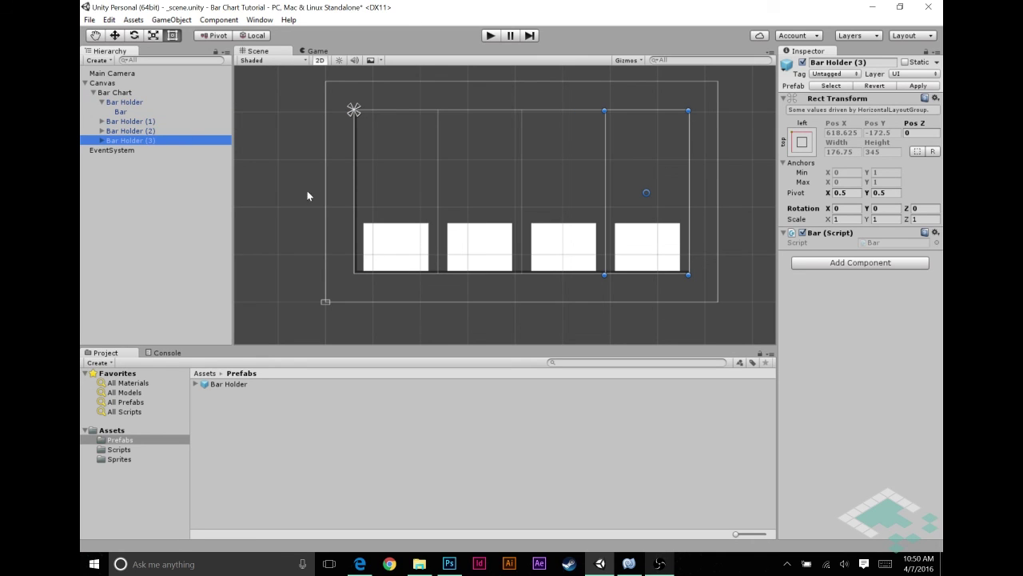
{"action": "left_click", "coordinate": [141, 130]}
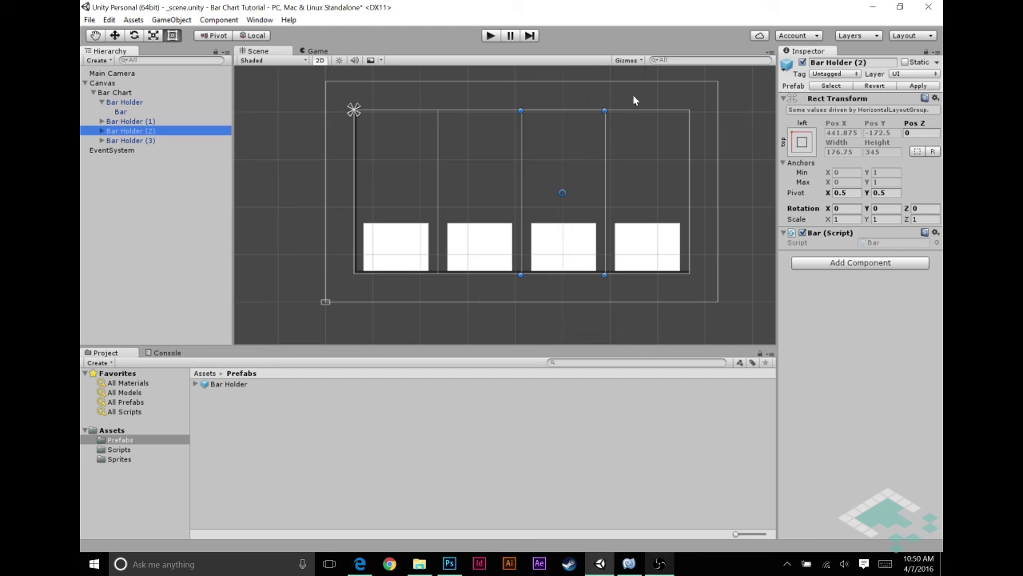
{"action": "left_click", "coordinate": [141, 121]}
{"action": "left_click", "coordinate": [101, 121]}
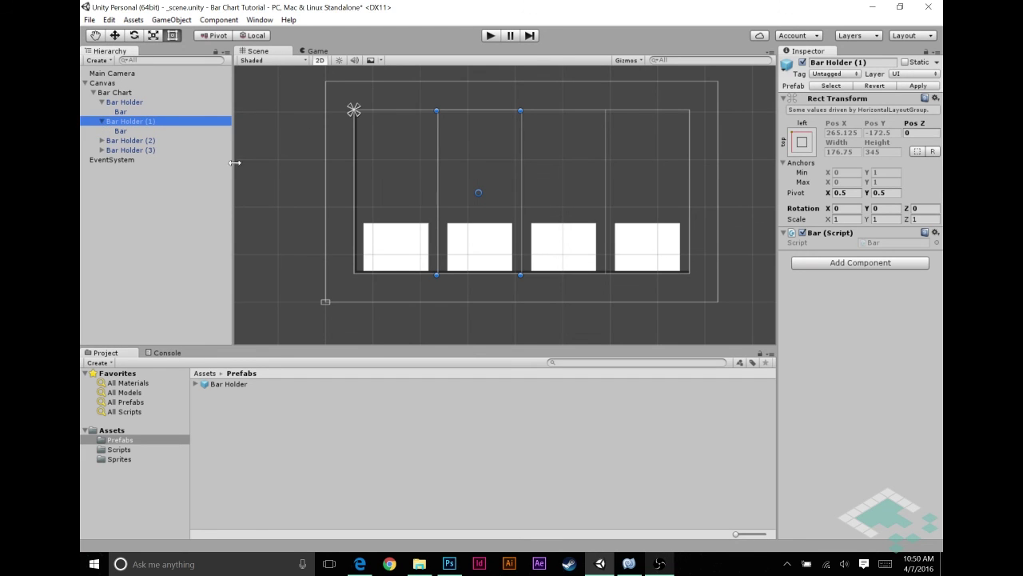
{"action": "left_click", "coordinate": [101, 140]}
Stretch the third bar much taller and raise the second bar to height 165.
{"action": "left_click", "coordinate": [120, 149]}
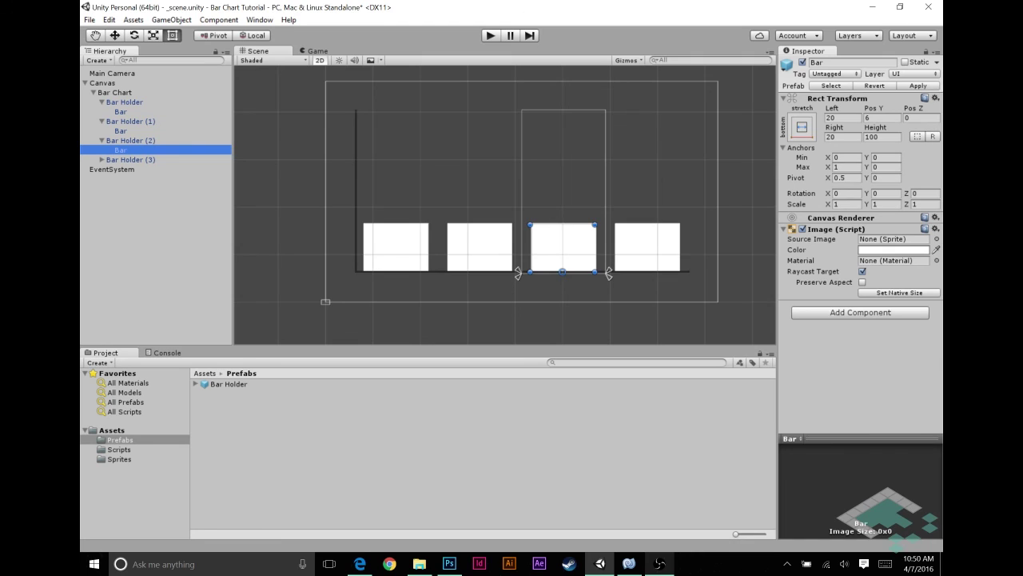
{"action": "left_click_drag", "start_coordinate": [549, 224], "coordinate": [552, 150]}
{"action": "left_click", "coordinate": [125, 121]}
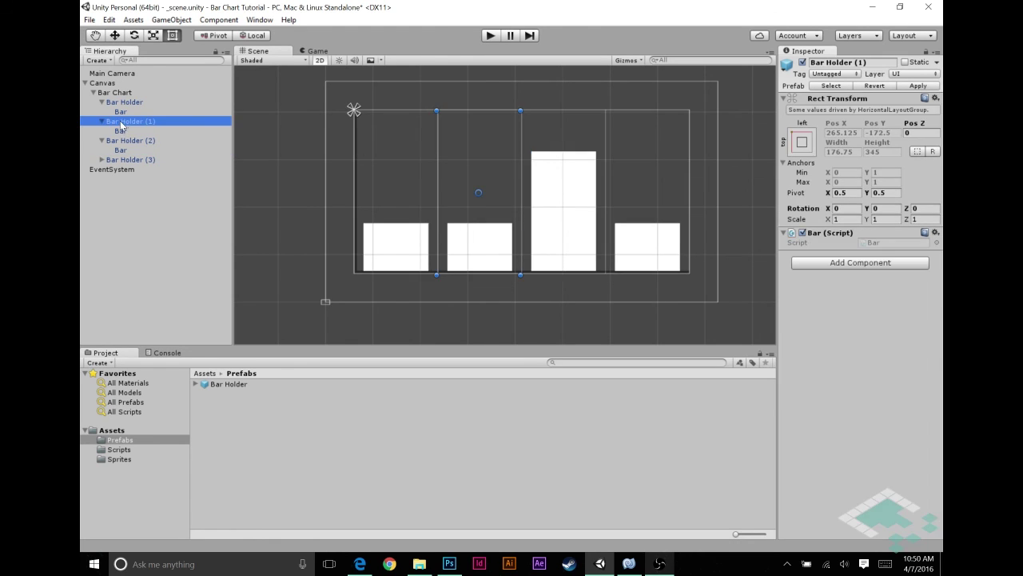
{"action": "left_click", "coordinate": [462, 232]}
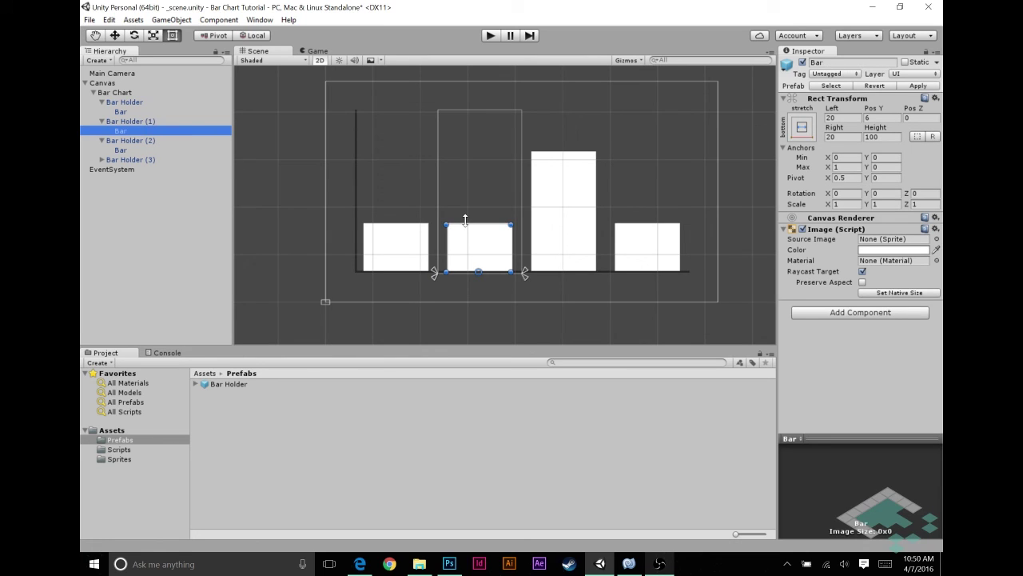
{"action": "left_click_drag", "start_coordinate": [470, 224], "coordinate": [470, 193]}
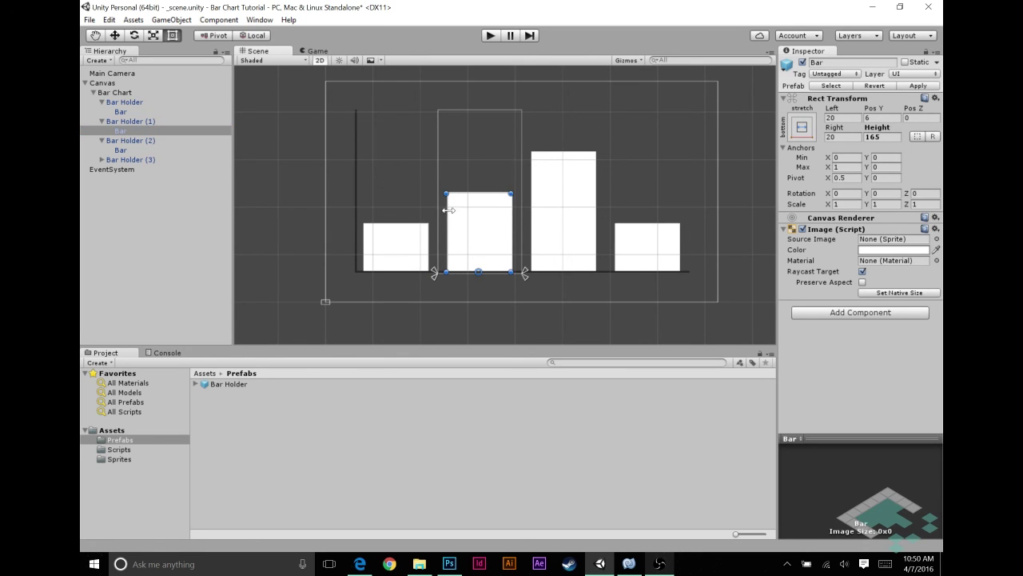